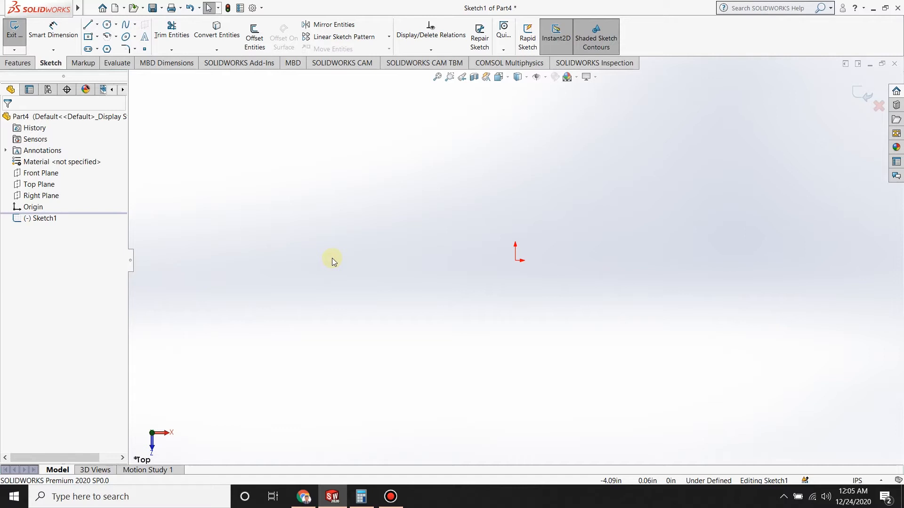
- Sketch a center rectangle to the left of the origin, with its center level with the origin
click(88, 37)
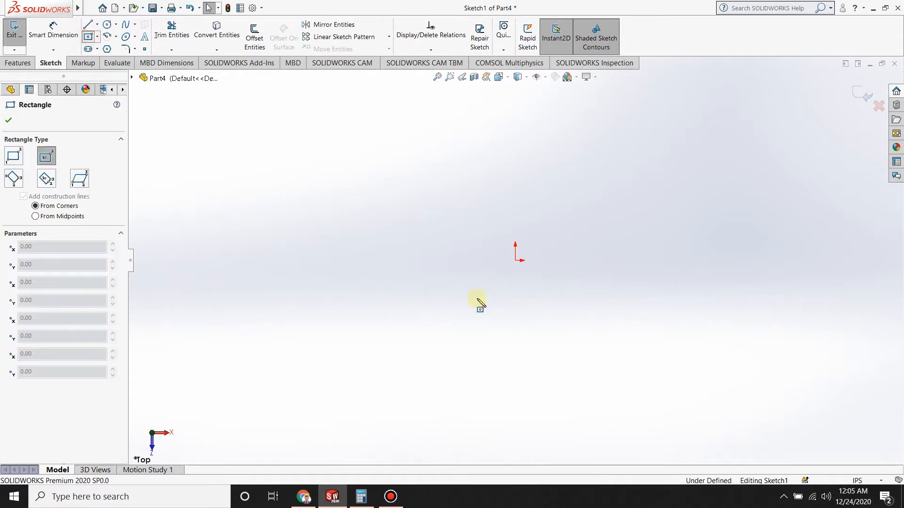
click(413, 261)
click(461, 225)
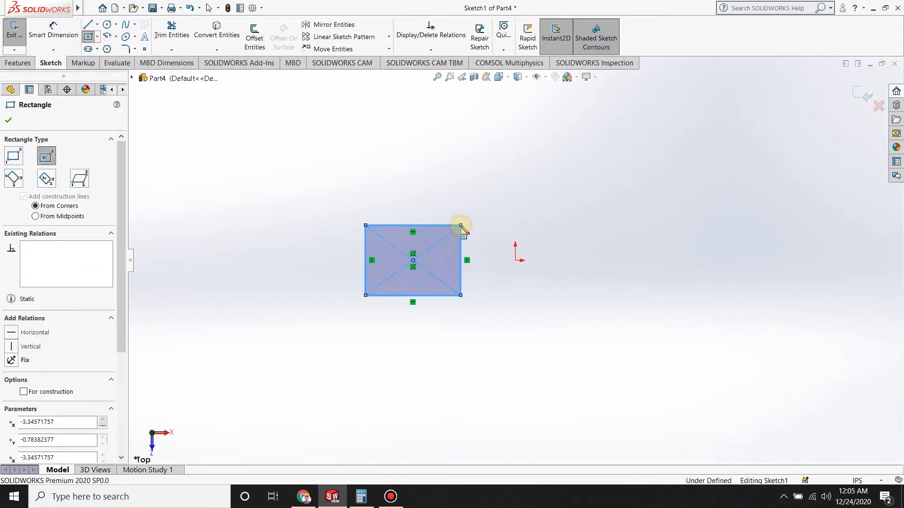
- Sketch a circle of about 0.8 in radius centered on the origin
click(107, 24)
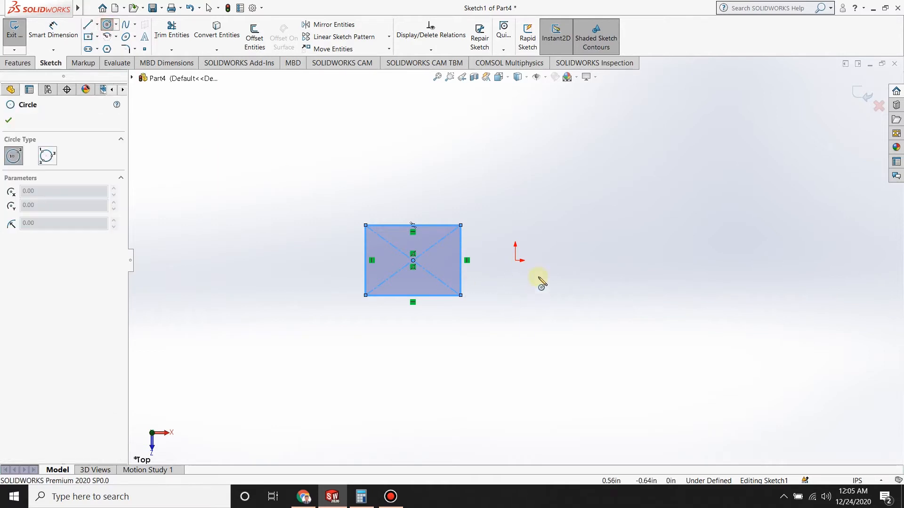
click(515, 260)
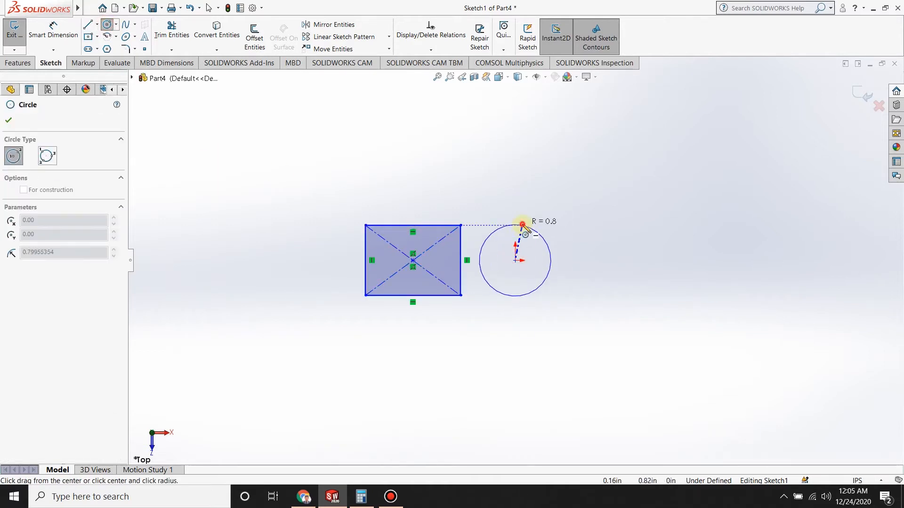
click(524, 226)
- Sketch a six-sided inscribed-circle polygon about 2.35 in right of the origin, with an inner circle about 1.38 in across and a vertex pointing up
click(107, 49)
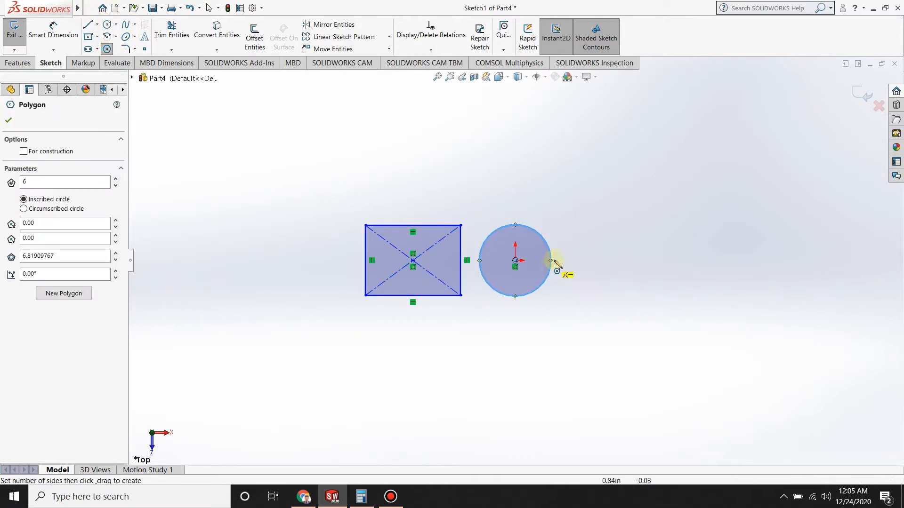
click(619, 261)
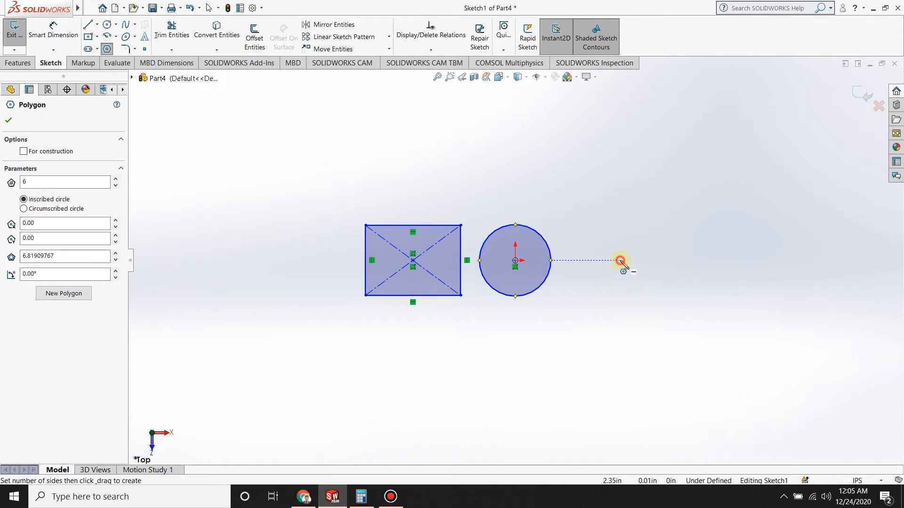
click(620, 225)
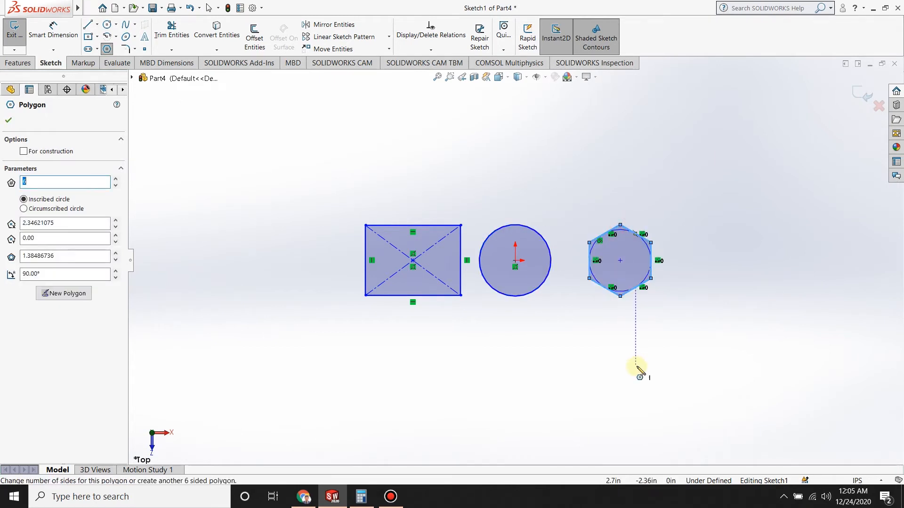
key(Escape)
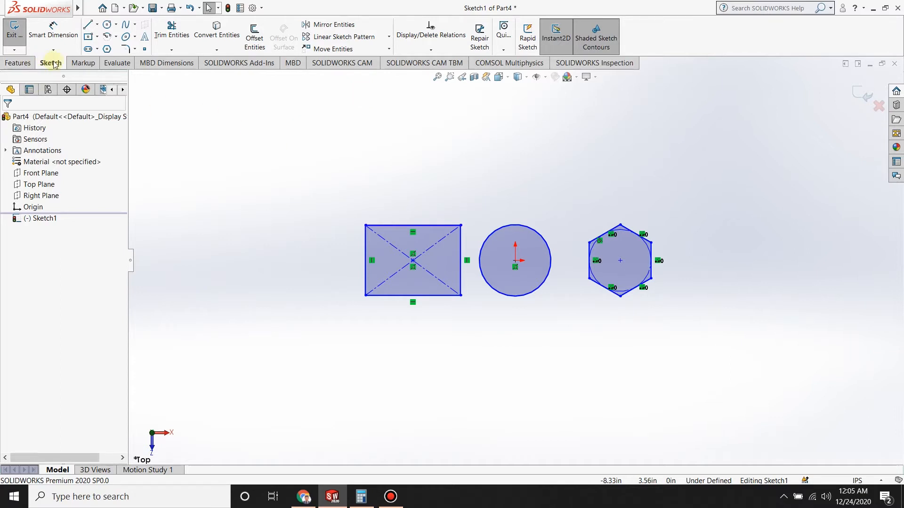
- Start an Extruded Boss/Base from the three sketched profiles and set its blind depth to 0.40 in
click(11, 62)
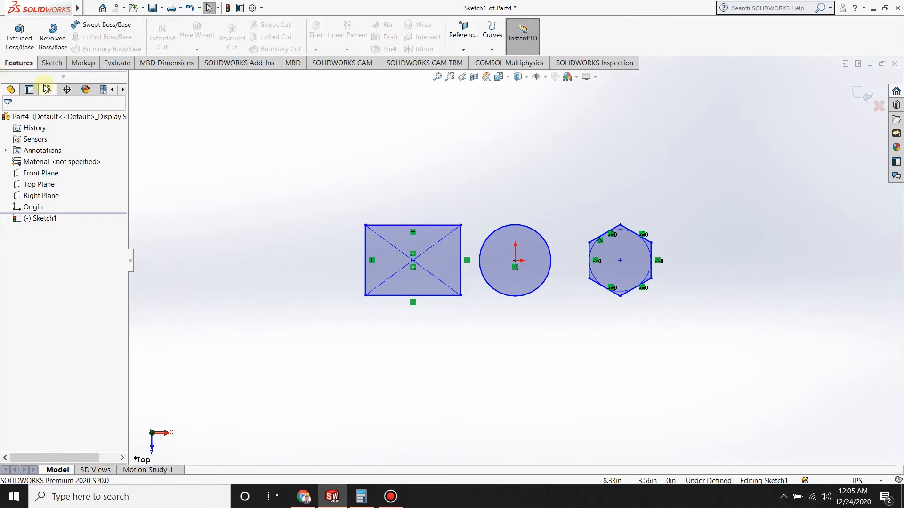
click(21, 32)
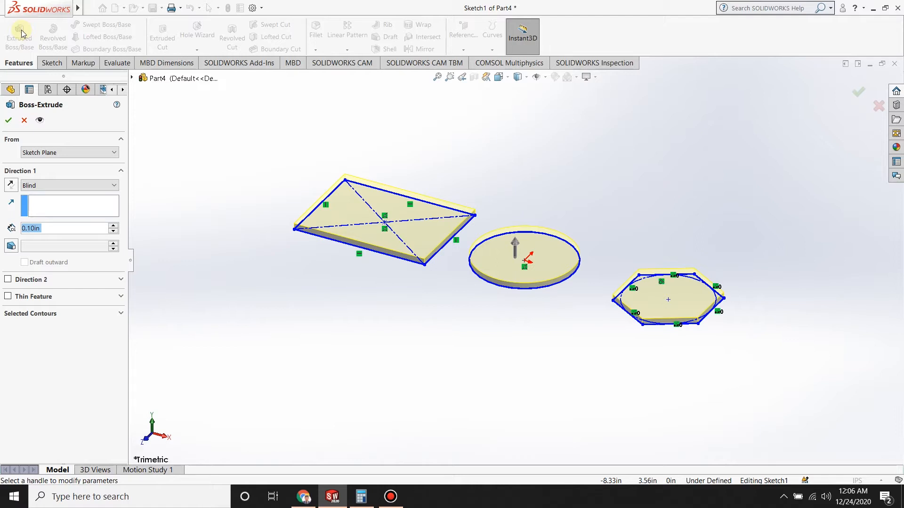
click(46, 229)
click(52, 227)
click(113, 226)
click(113, 226)
click(113, 226)
click(79, 229)
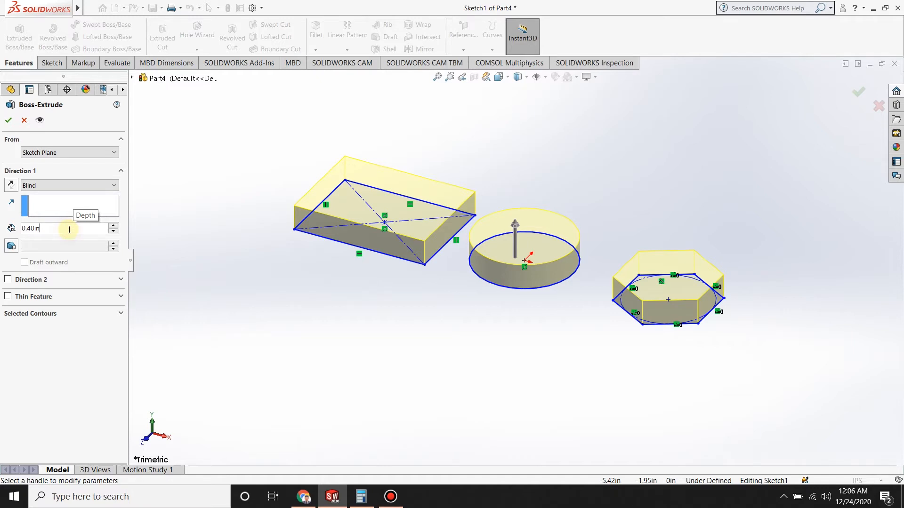
- Try the Surface/Face/Plane, Vertex and Offset start conditions for the extrusion, returning to Sketch Plane
click(38, 153)
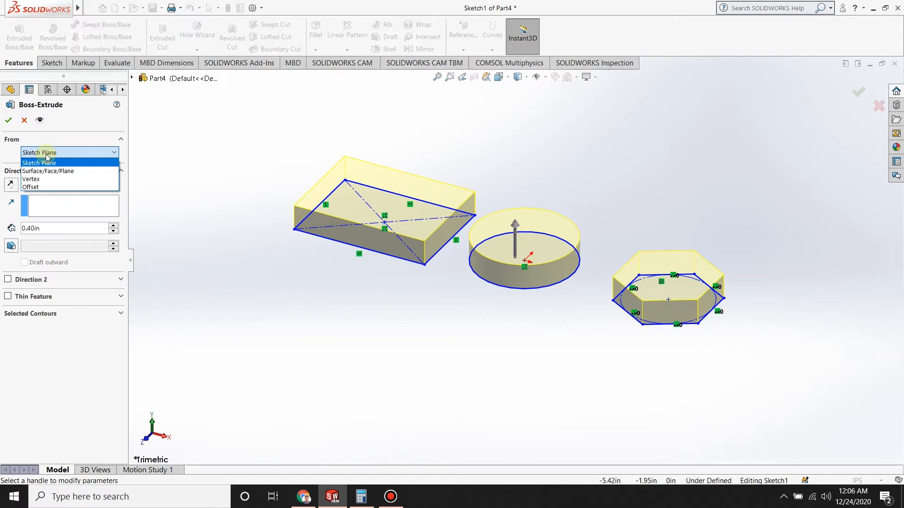
click(60, 171)
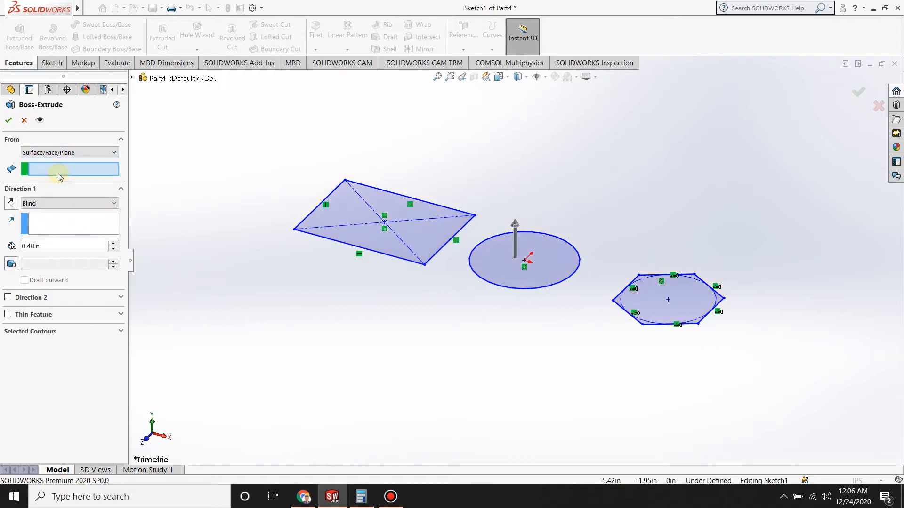
click(39, 155)
click(33, 174)
click(48, 154)
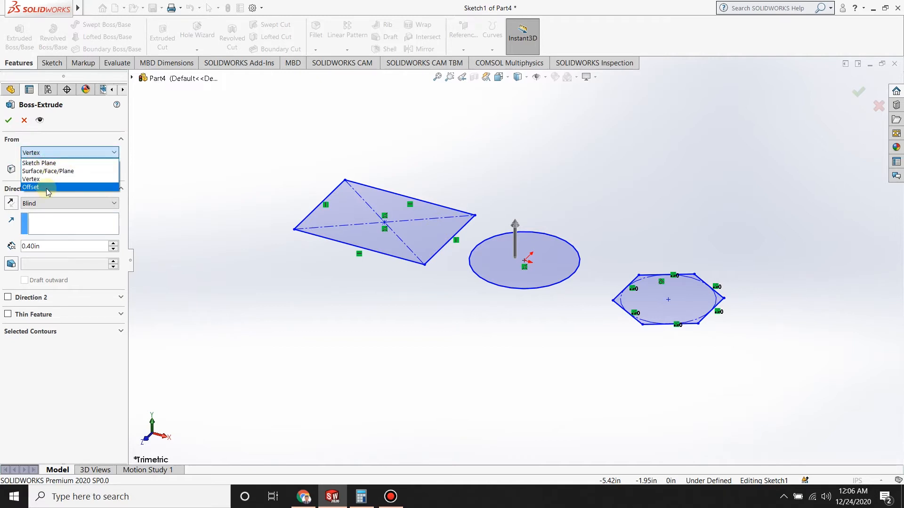
click(47, 182)
click(40, 154)
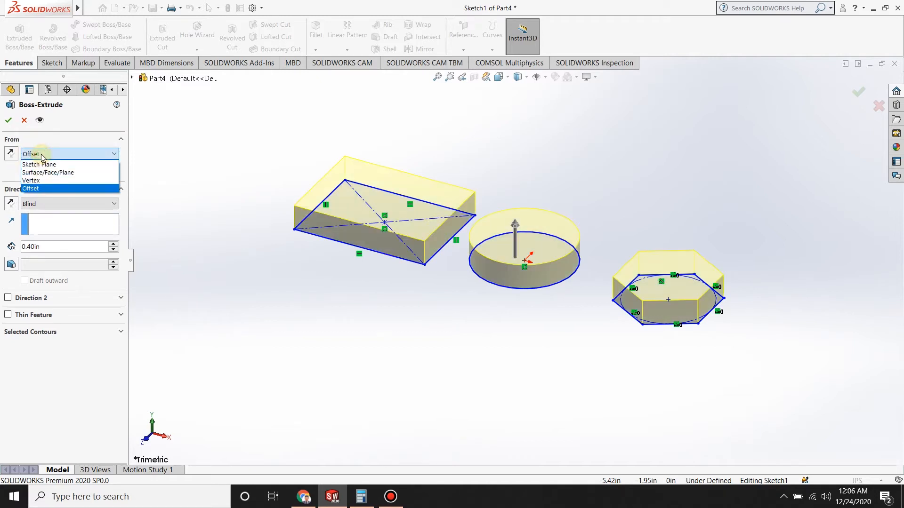
click(40, 164)
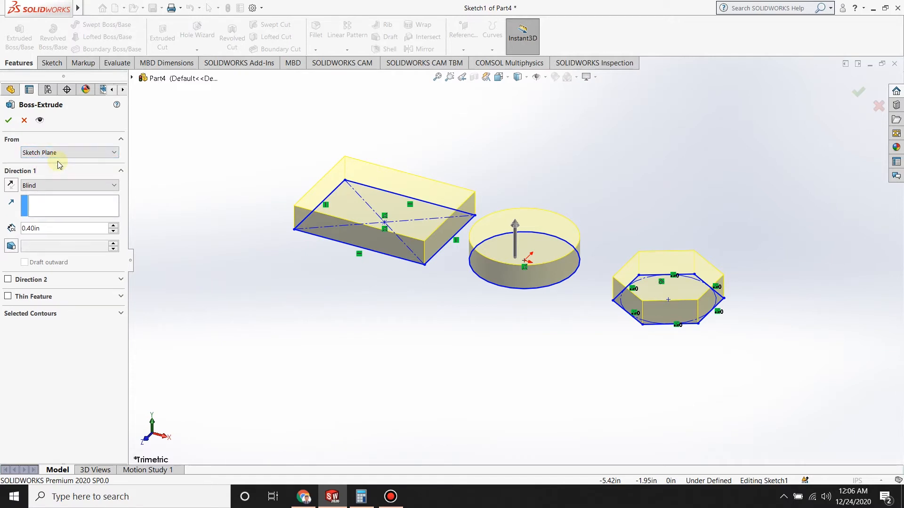
click(83, 158)
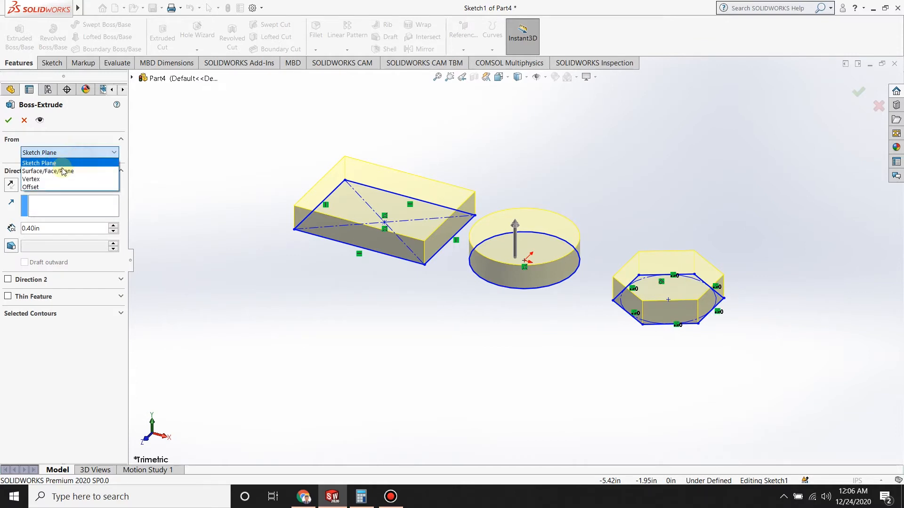
click(51, 163)
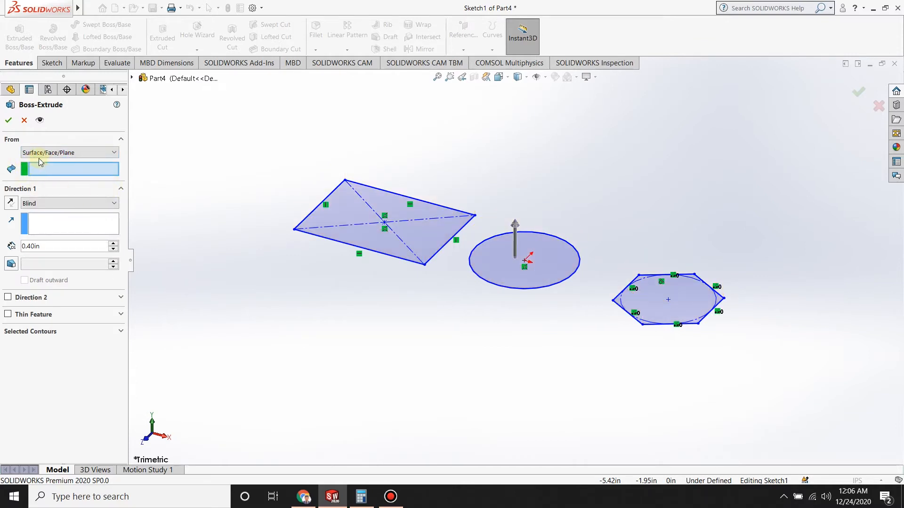
click(41, 156)
click(42, 163)
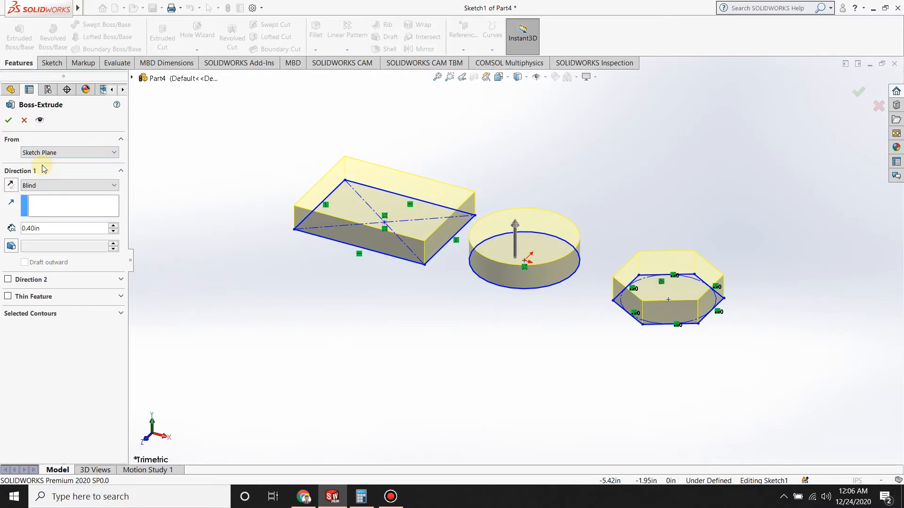
- Try reversing the extrusion direction with the Blind end condition, and flip it back upward
click(27, 187)
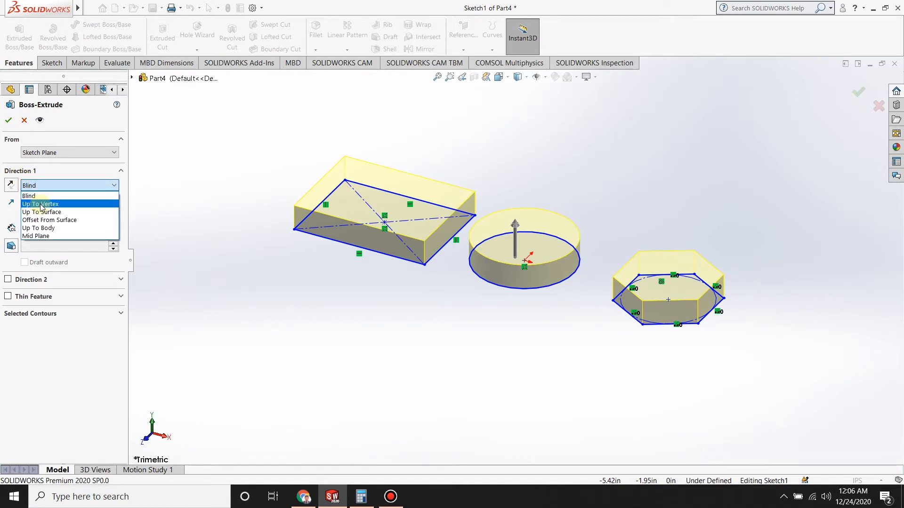
click(37, 196)
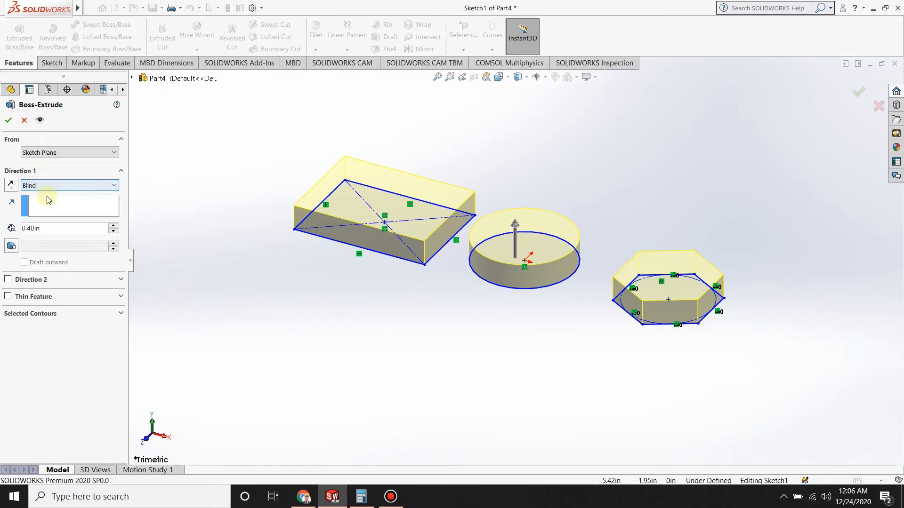
click(48, 186)
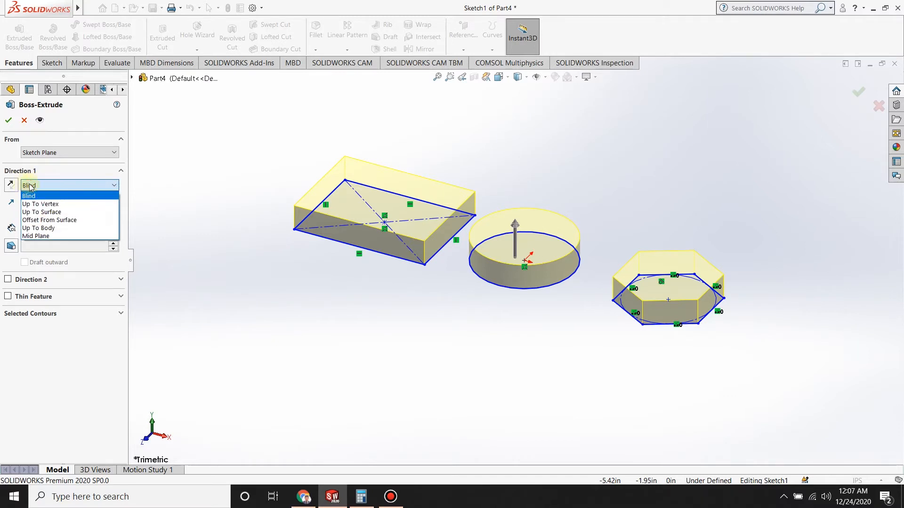
click(26, 194)
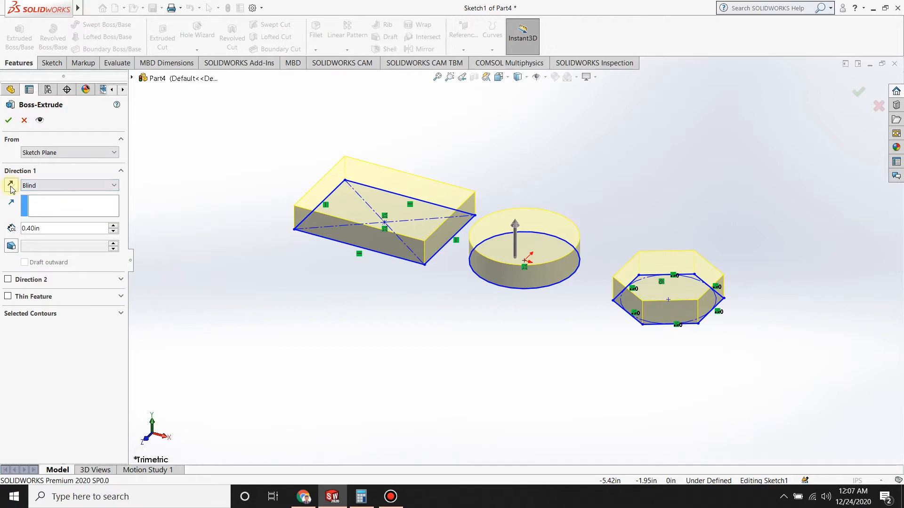
click(11, 187)
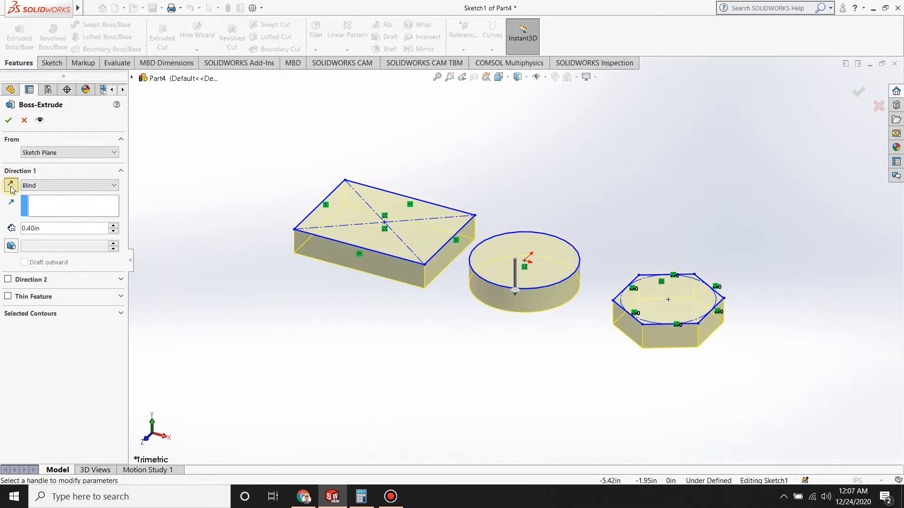
click(10, 186)
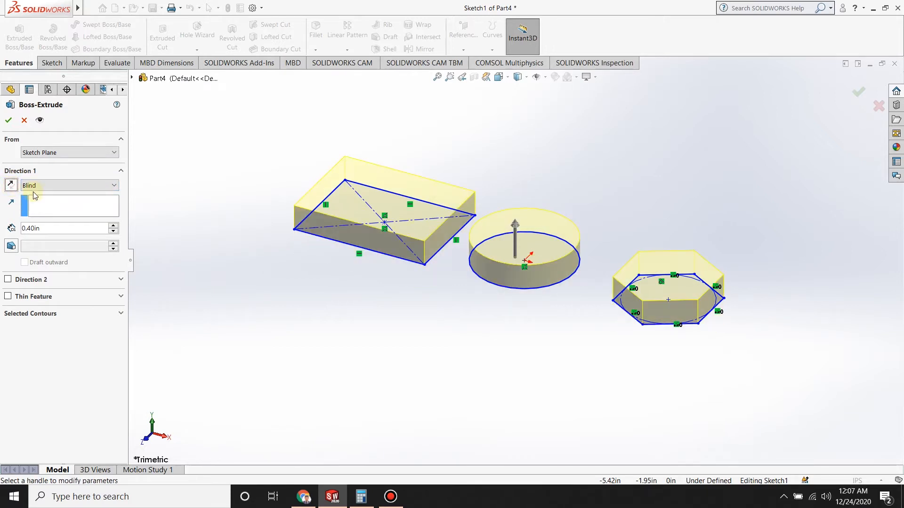
- Try the Up To Vertex and Up To Surface end conditions for Direction 1 of the extrusion
click(78, 186)
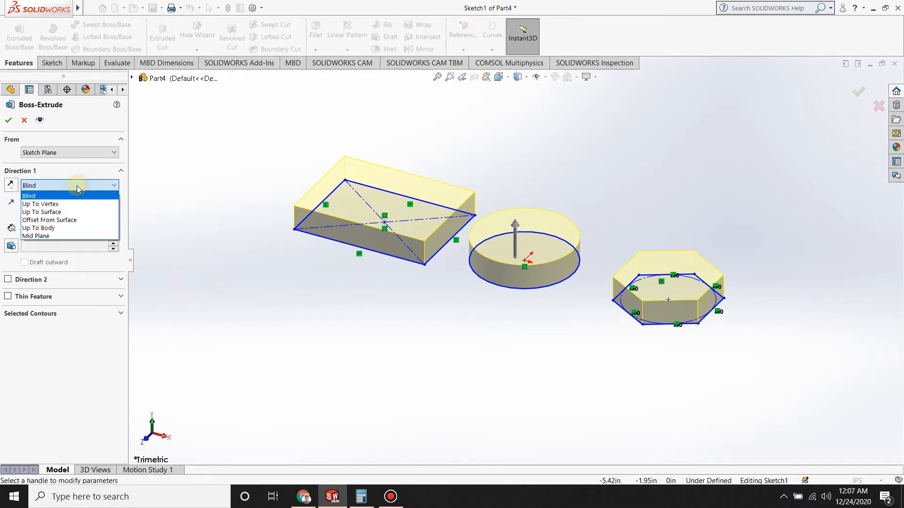
click(57, 204)
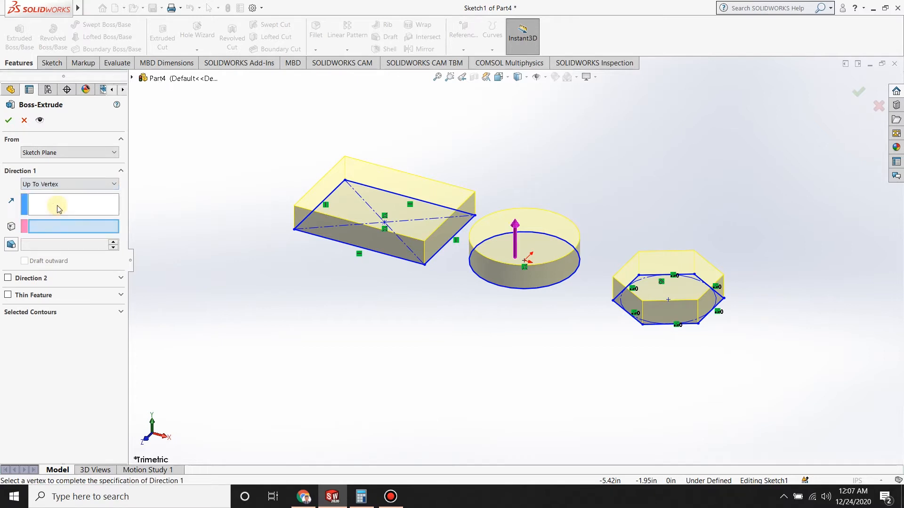
click(36, 186)
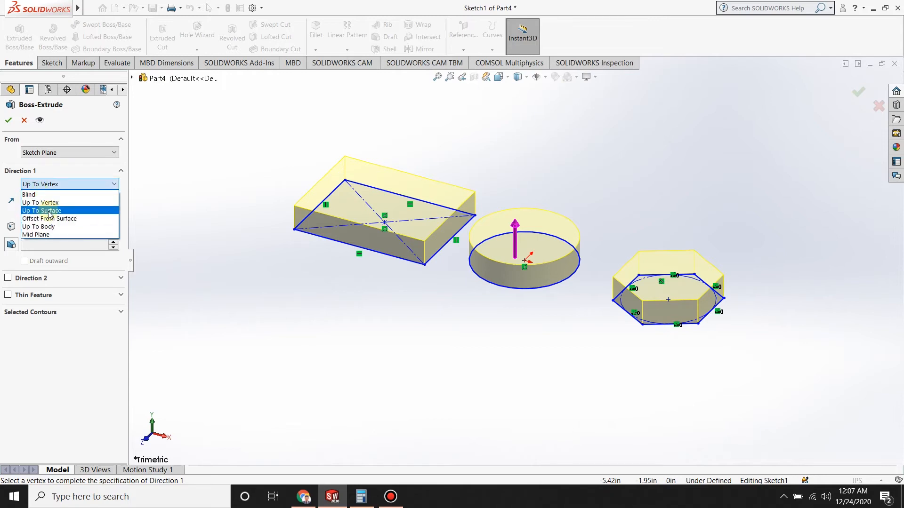
click(49, 210)
- Set the extrusion's Direction 1 end condition to Mid Plane with a depth of 5 in
click(47, 185)
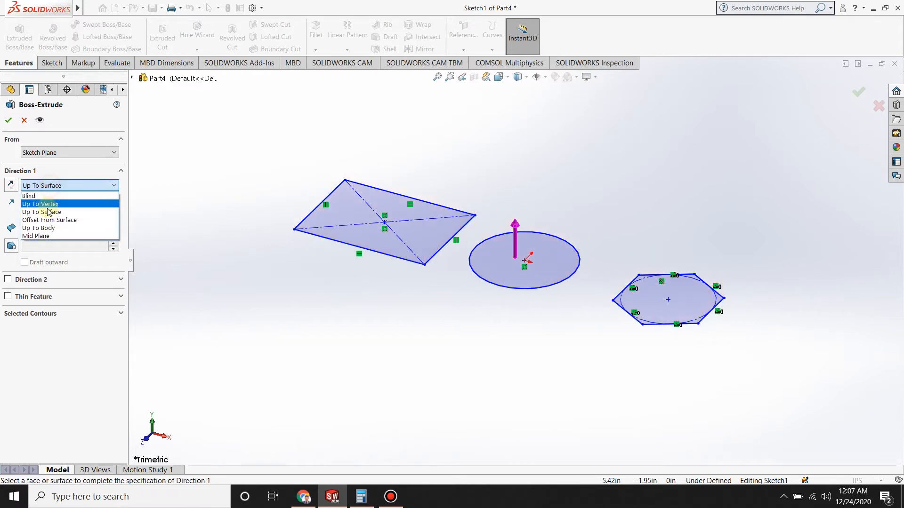
click(45, 236)
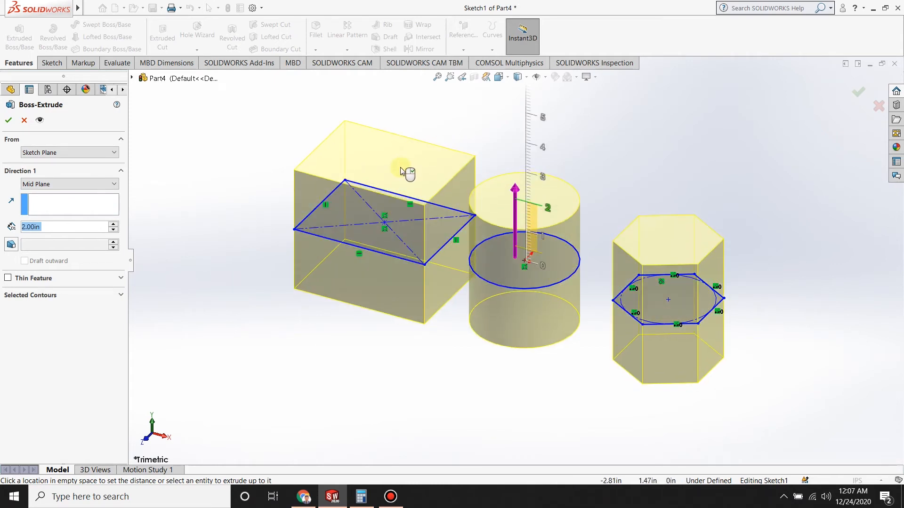
click(57, 227)
drag(53, 231, 2, 234)
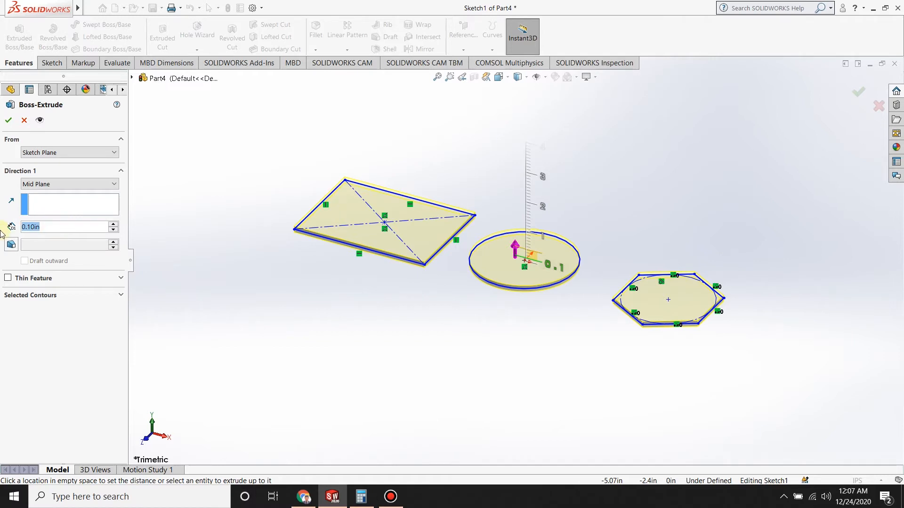
text(5.)
key(Return)
scroll(453, 200, up, 3)
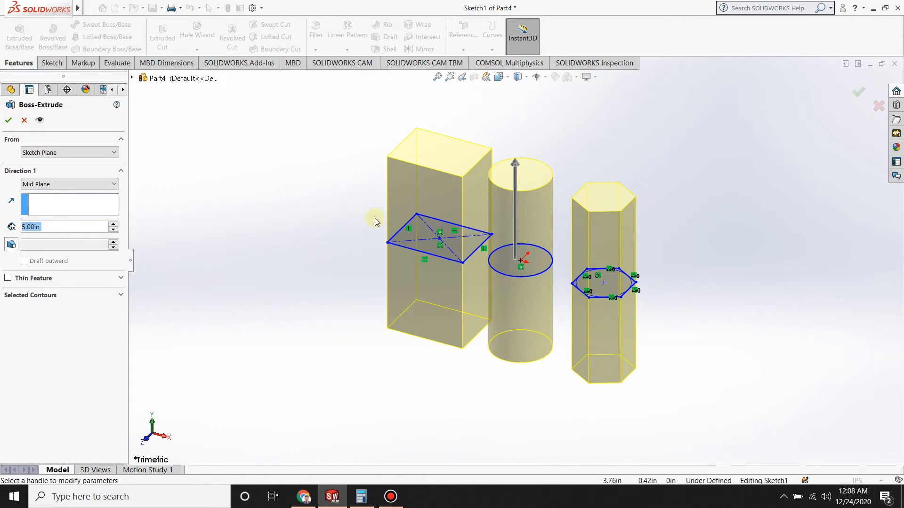
- Set the extrusion's Direction 1 to Blind with a depth of 3 in and enable Direction 2
click(49, 184)
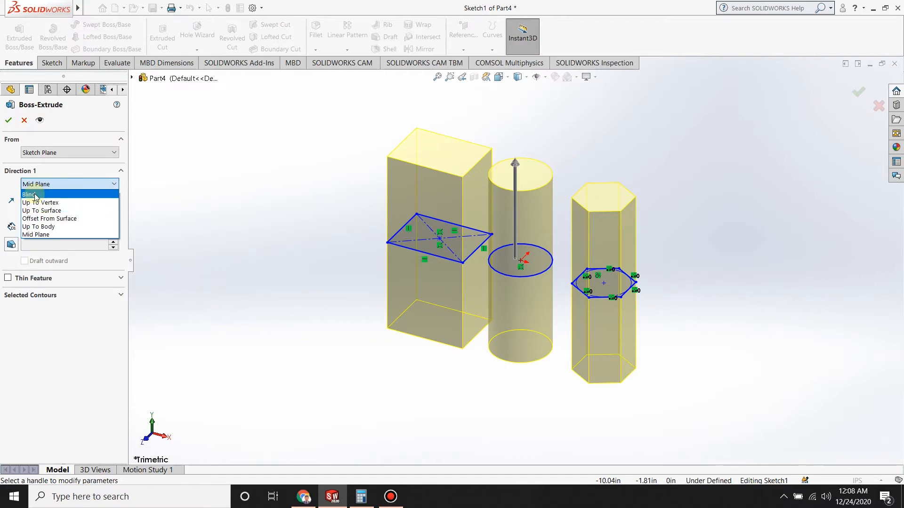
click(36, 195)
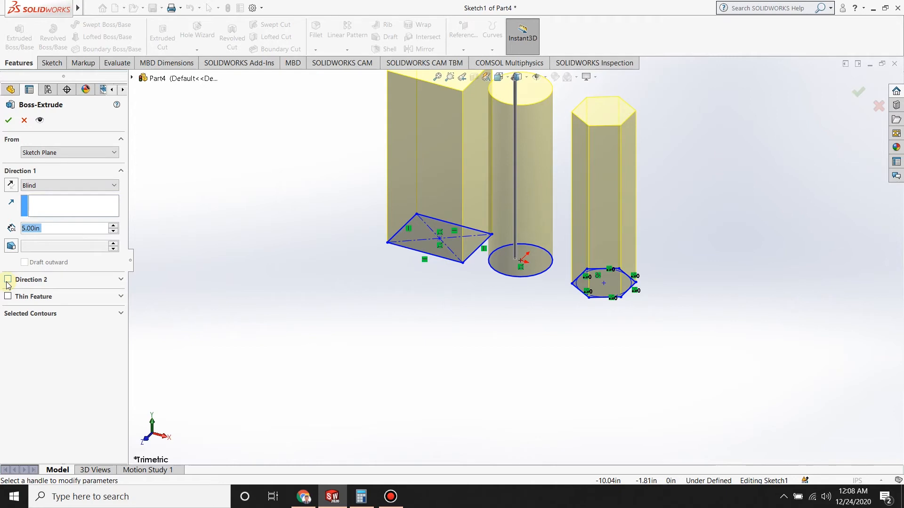
click(8, 281)
double_click(54, 227)
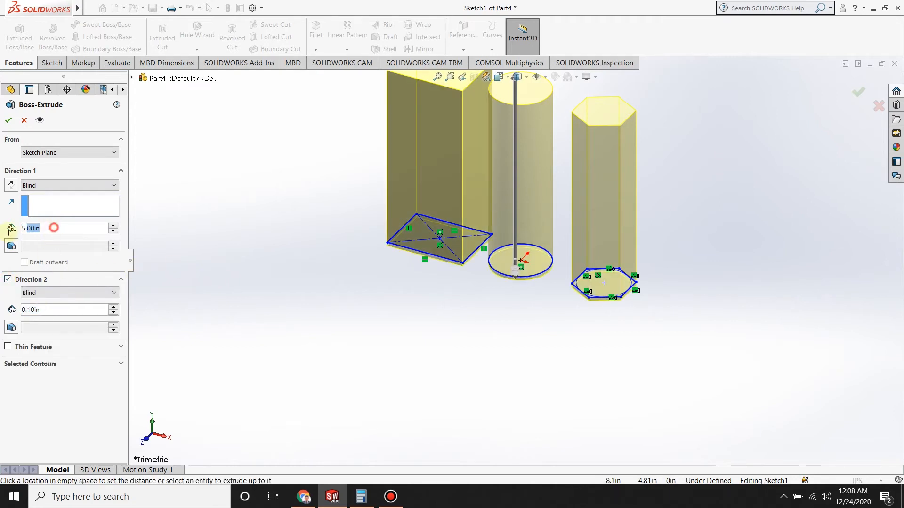
text(3)
key(Return)
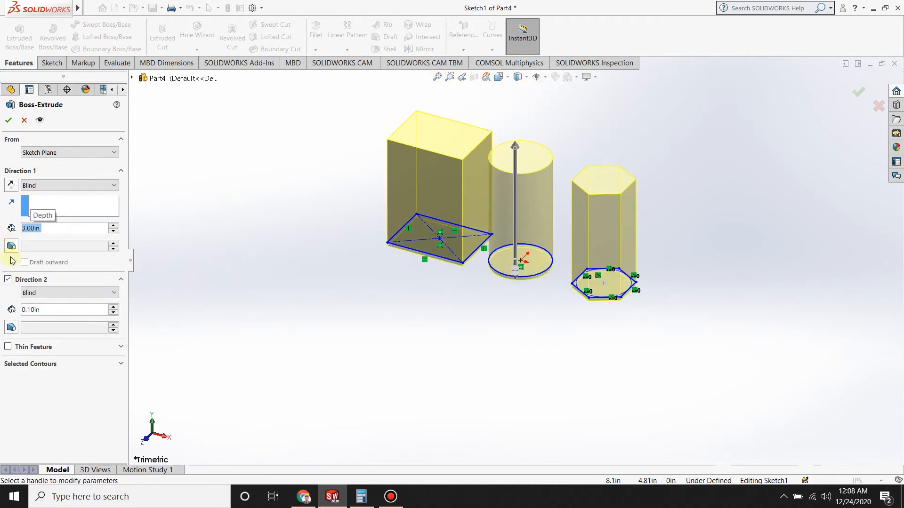
- Set the Direction 2 depth of the extrusion to 2 in
double_click(46, 310)
text(2)
key(Return)
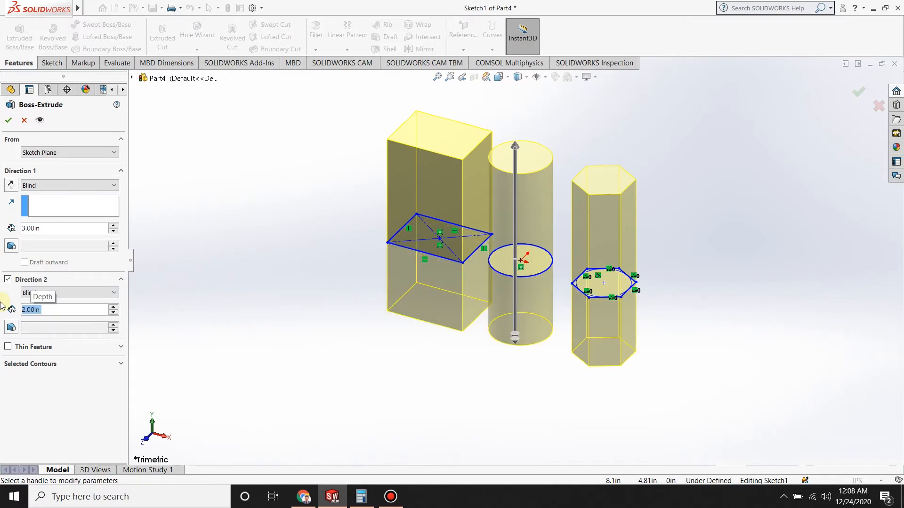
scroll(570, 372, up, 2)
scroll(582, 249, up, 3)
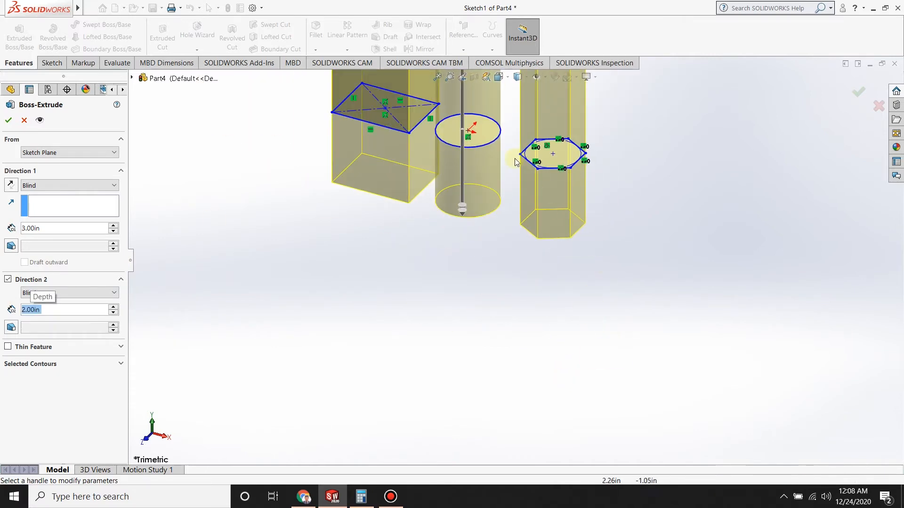
scroll(510, 155, down, 3)
scroll(507, 155, up, 6)
scroll(492, 179, down, 5)
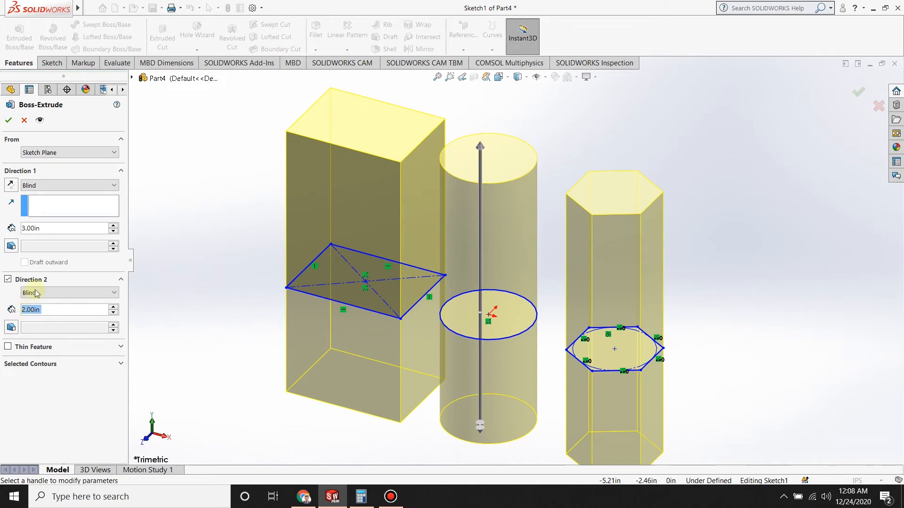
- Turn on draft for Direction 1 with an angle of 15 degrees
click(11, 245)
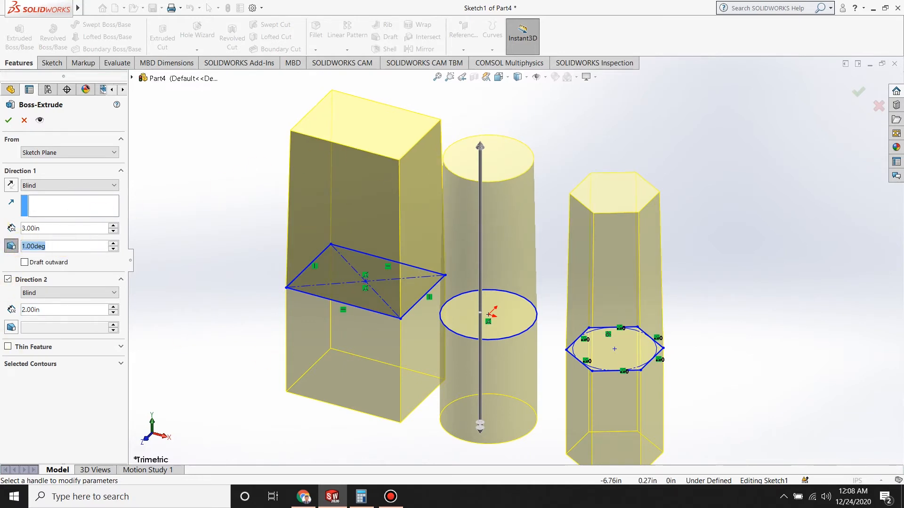
text(15)
key(Return)
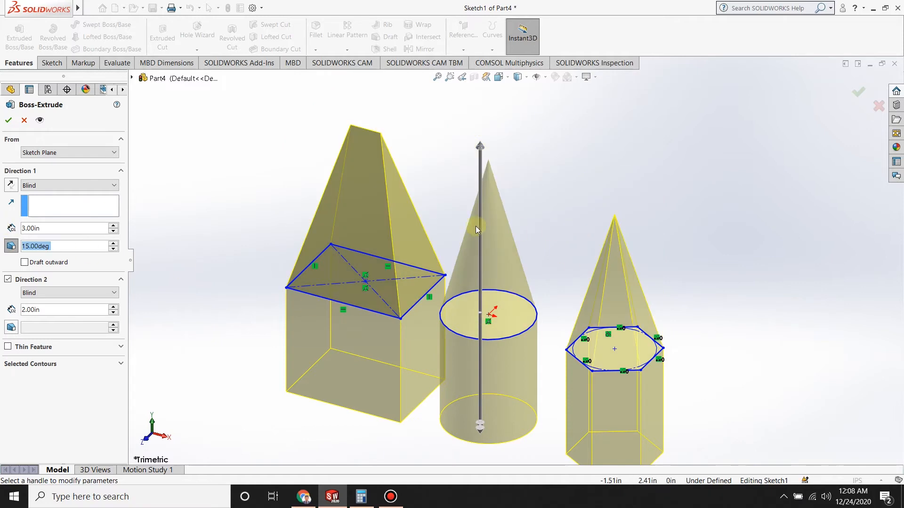
mouse_move(339, 196)
middle_down()
mouse_move(440, 169)
mouse_move(333, 216)
mouse_move(412, 240)
mouse_move(371, 122)
mouse_move(293, 154)
mouse_move(337, 230)
mouse_move(294, 244)
mouse_move(297, 270)
mouse_move(413, 391)
mouse_move(412, 355)
mouse_move(615, 323)
mouse_move(567, 270)
mouse_move(611, 254)
middle_up()
- Set the Direction 1 draft angle to 10 degrees and inspect the tapered bodies from several angles
click(60, 245)
key(shift+Home)
text(10)
key(Return)
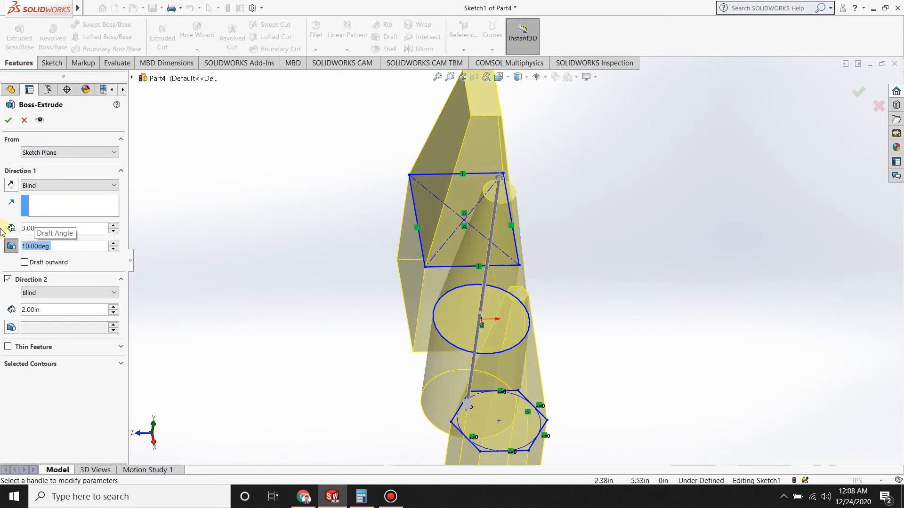
middle_drag(585, 181, 526, 108)
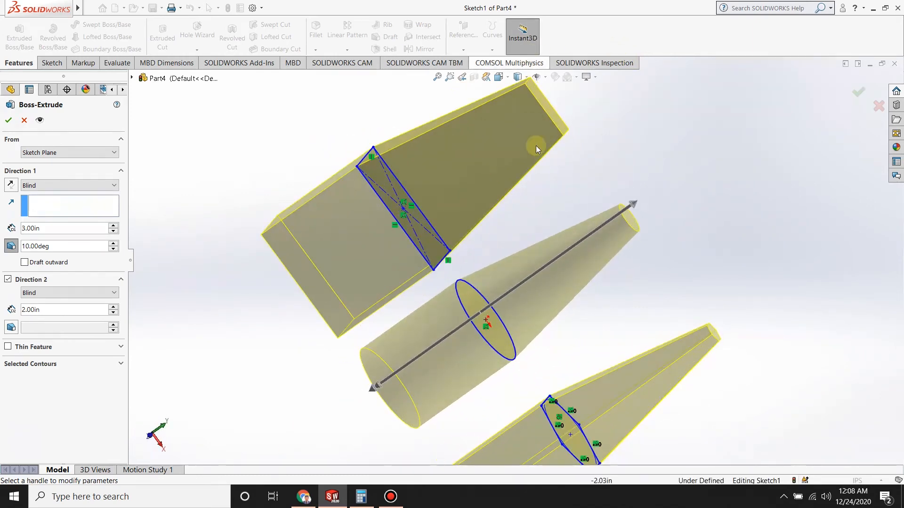
middle_drag(645, 252, 601, 154)
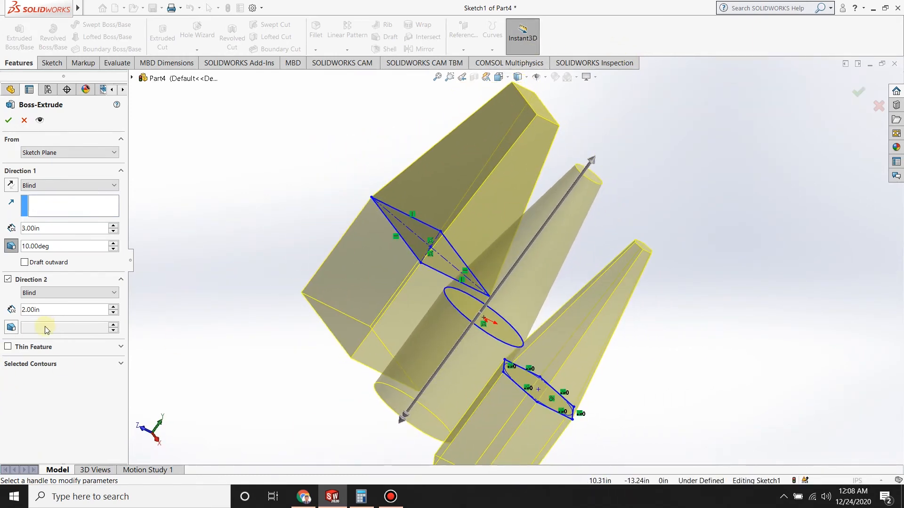
- Turn on draft for Direction 2, make it draft outward and set its angle to 15 degrees
click(12, 330)
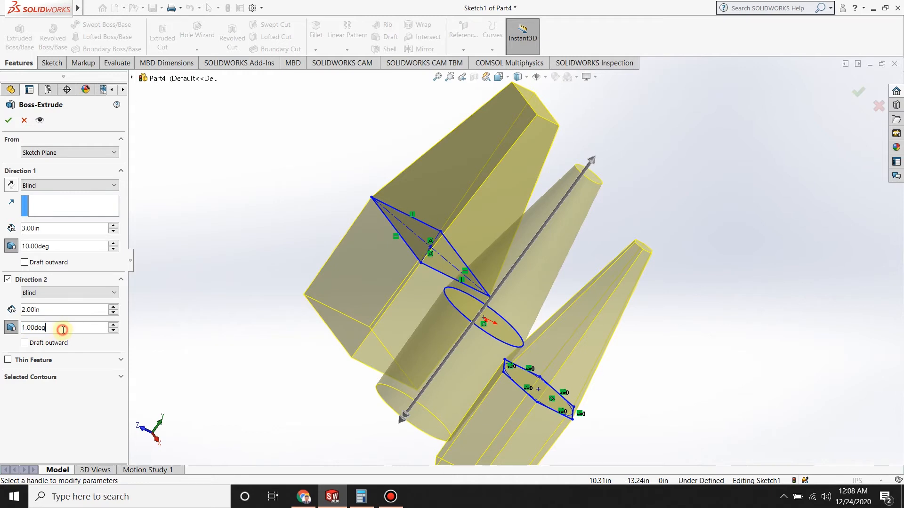
click(25, 343)
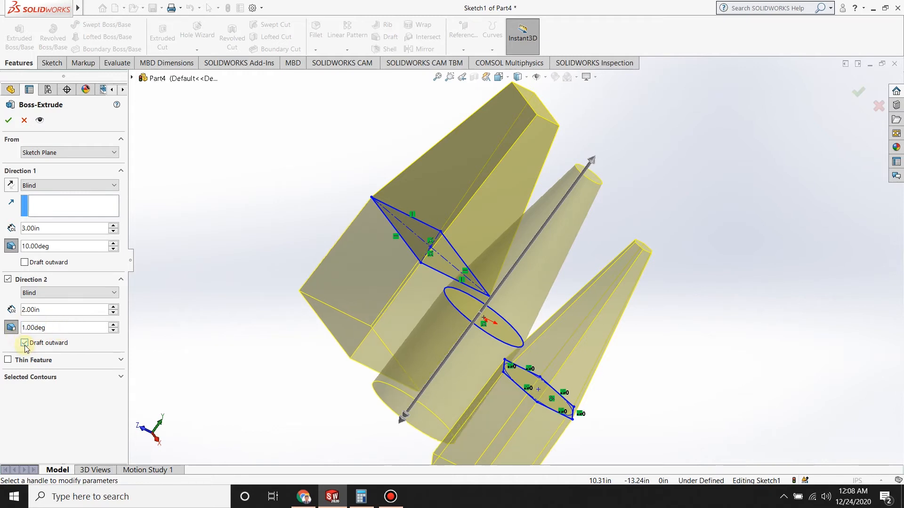
double_click(56, 328)
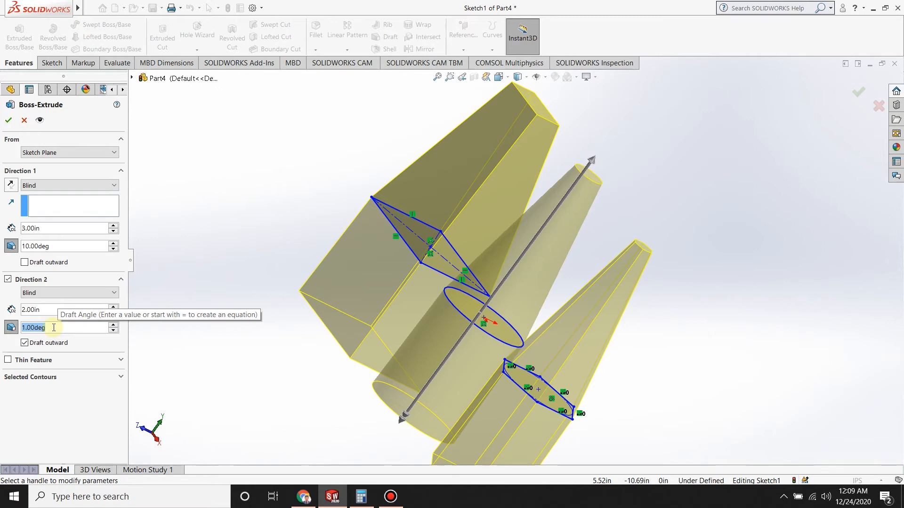
text(15)
key(Return)
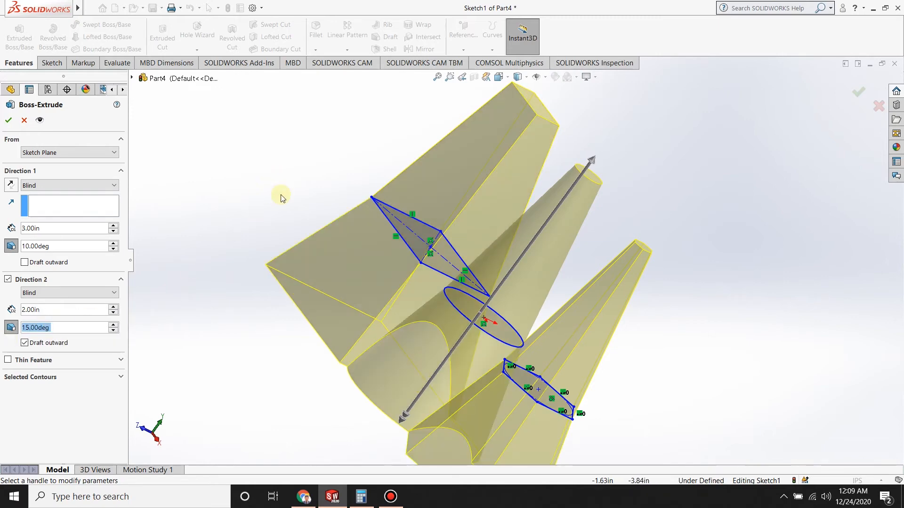
middle_drag(313, 285, 498, 315)
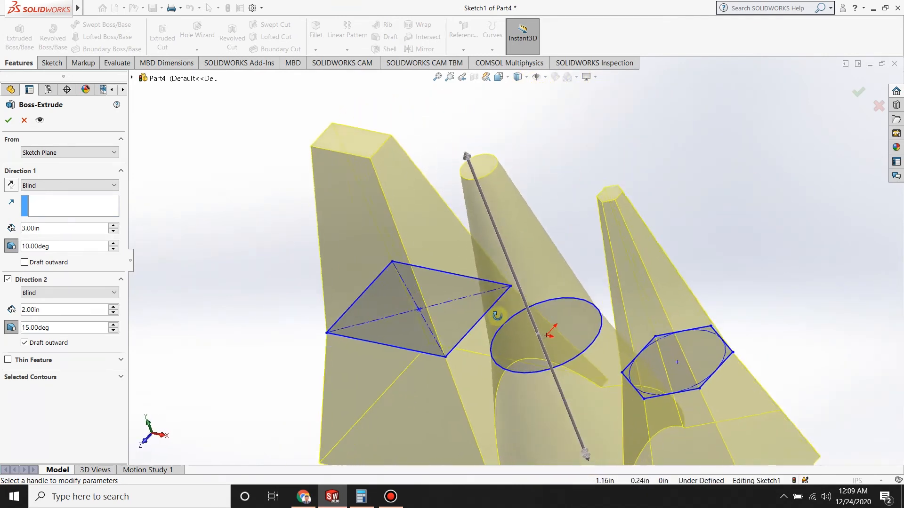
scroll(498, 315, up, 3)
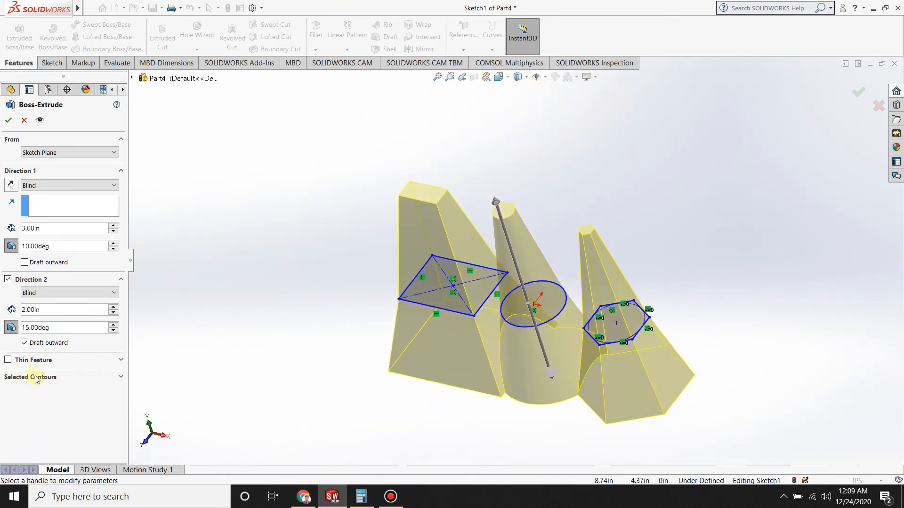
middle_drag(423, 287, 369, 278)
scroll(372, 281, down, 2)
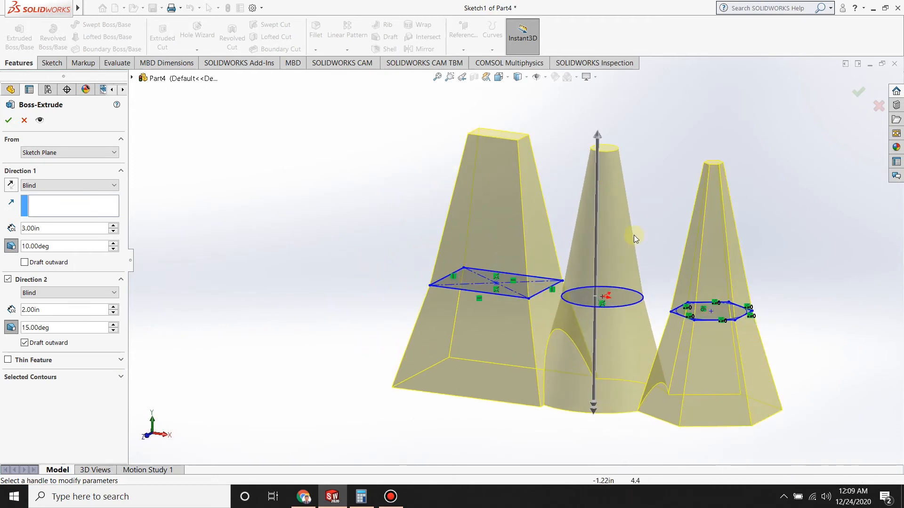
middle_drag(645, 199, 902, 37)
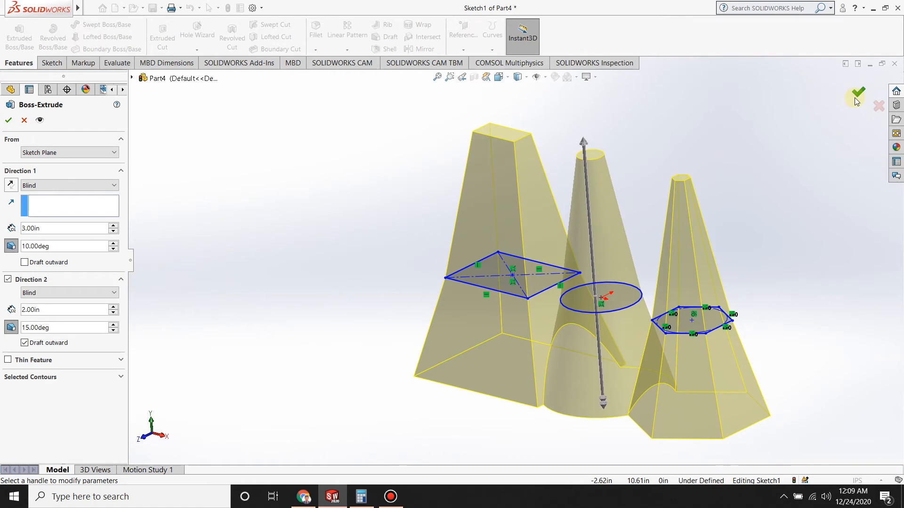
- Turn the extrusion into a One-Direction thin feature 0.10 in thick, reverse its wall direction and accept the feature
click(8, 360)
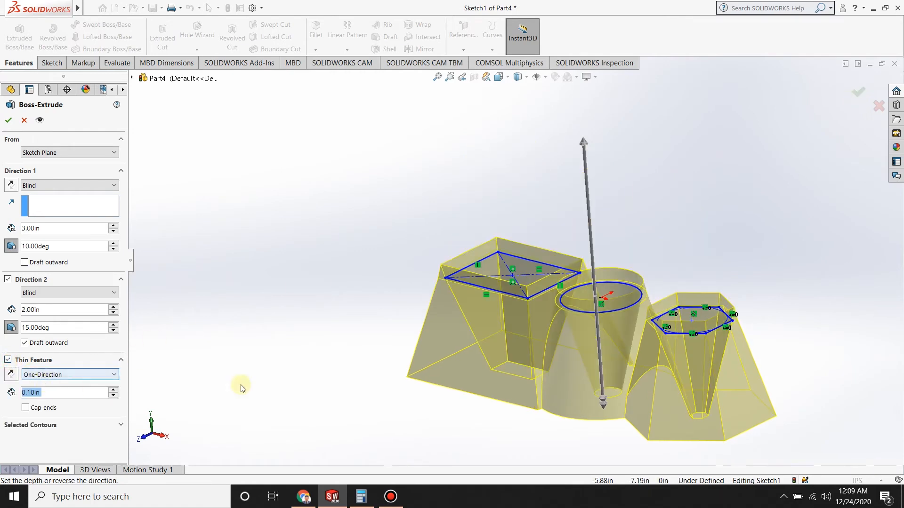
scroll(607, 273, down, 5)
mouse_move(594, 286)
middle_down()
mouse_move(612, 374)
mouse_move(588, 405)
mouse_move(612, 276)
mouse_move(601, 269)
mouse_move(620, 262)
mouse_move(605, 287)
middle_up()
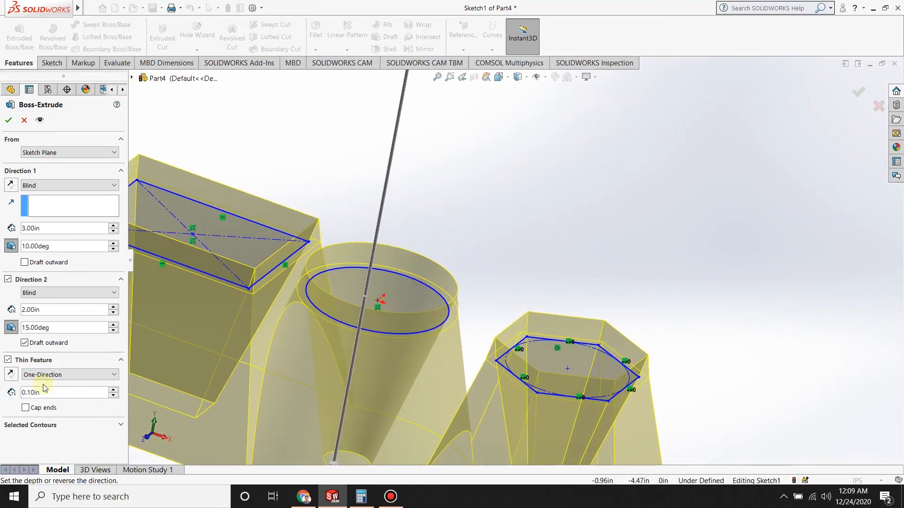
click(11, 375)
click(12, 375)
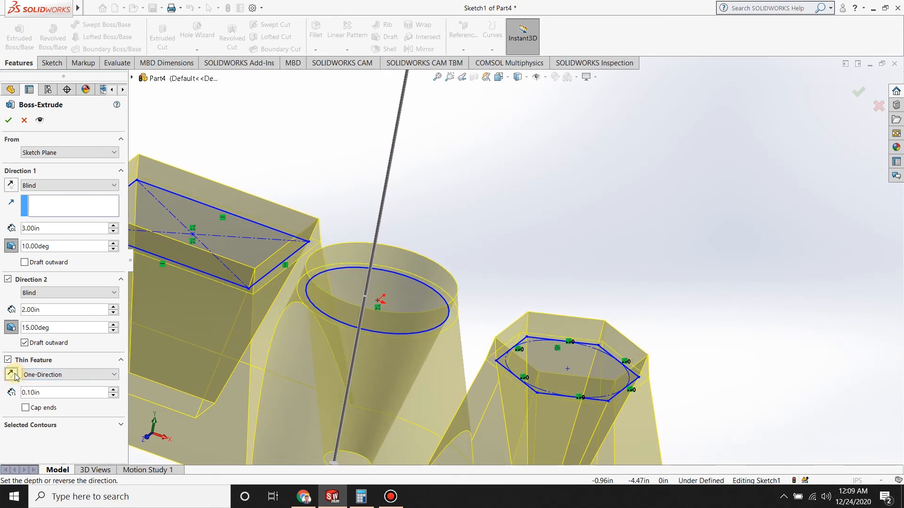
key(z)
key(z)
click(863, 94)
middle_drag(505, 229, 487, 376)
scroll(500, 261, down, 2)
middle_drag(499, 261, 412, 230)
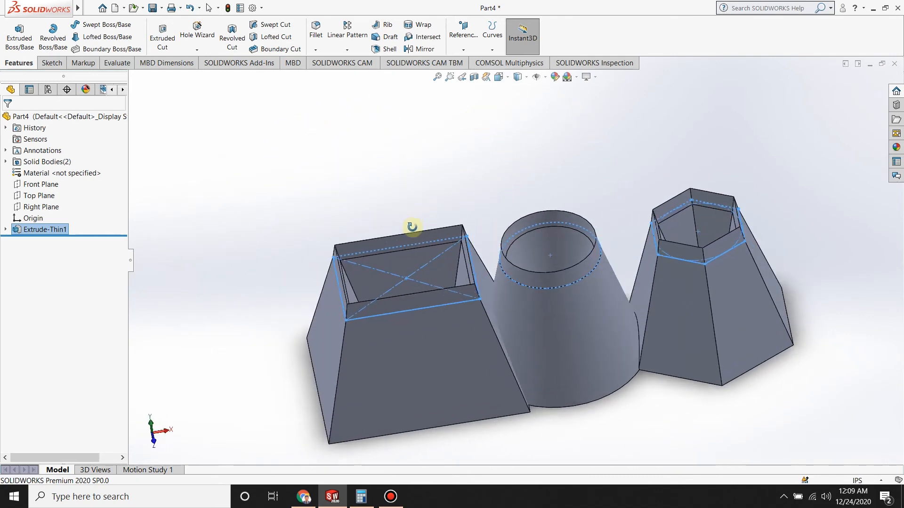
- Show the sketch under the thin extrusion, open the feature's definition to review it and close it without changes
click(4, 230)
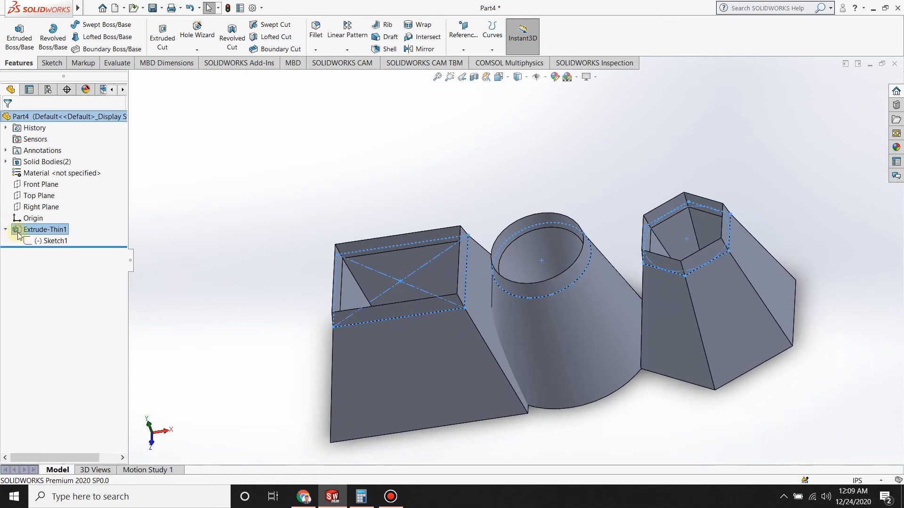
right_click(22, 231)
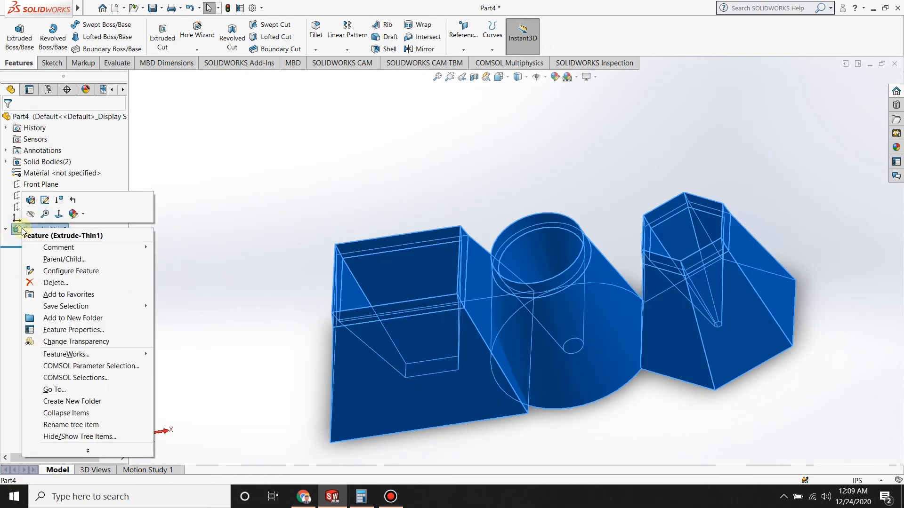
click(30, 200)
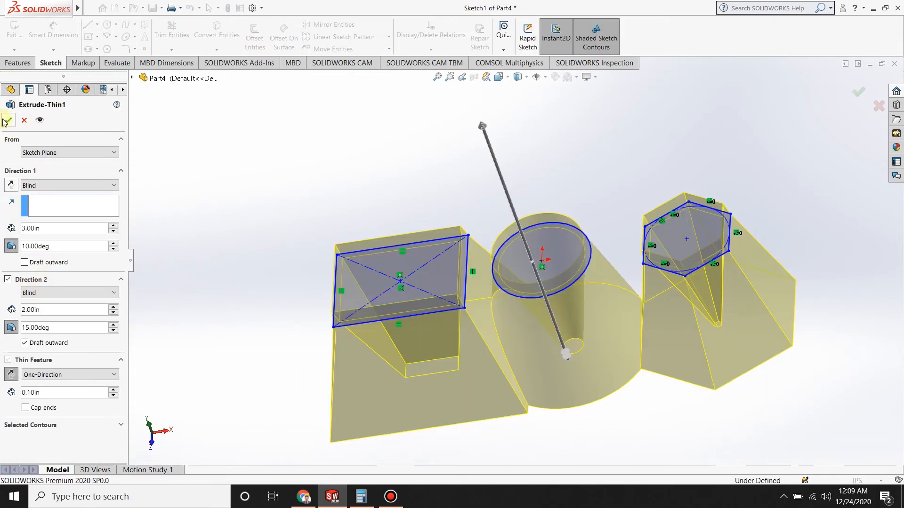
click(8, 121)
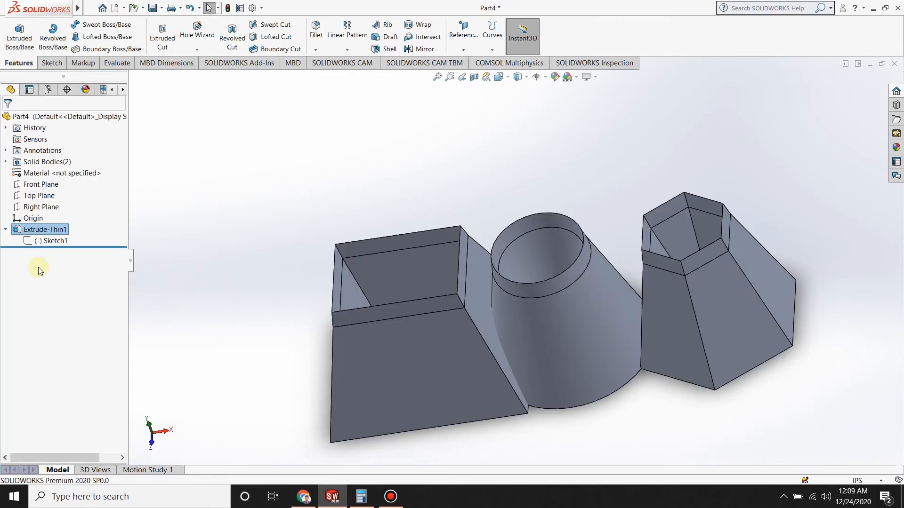
- Edit the thin extrusion and try a wall thickness of 1 in, returning it to 0.10 in
right_click(30, 231)
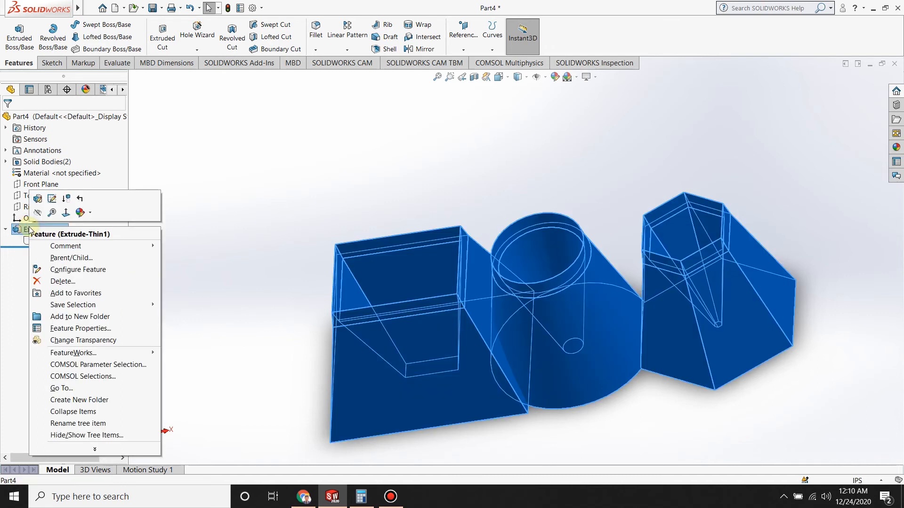
click(38, 199)
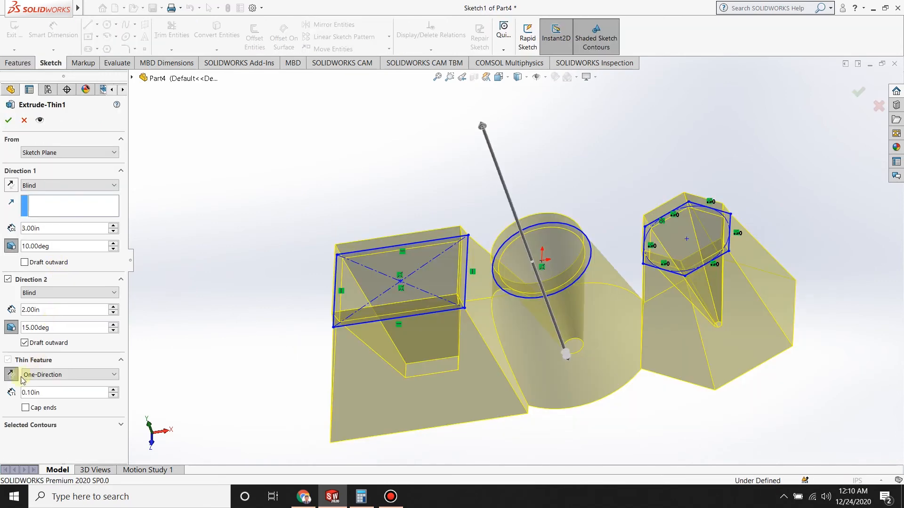
double_click(44, 393)
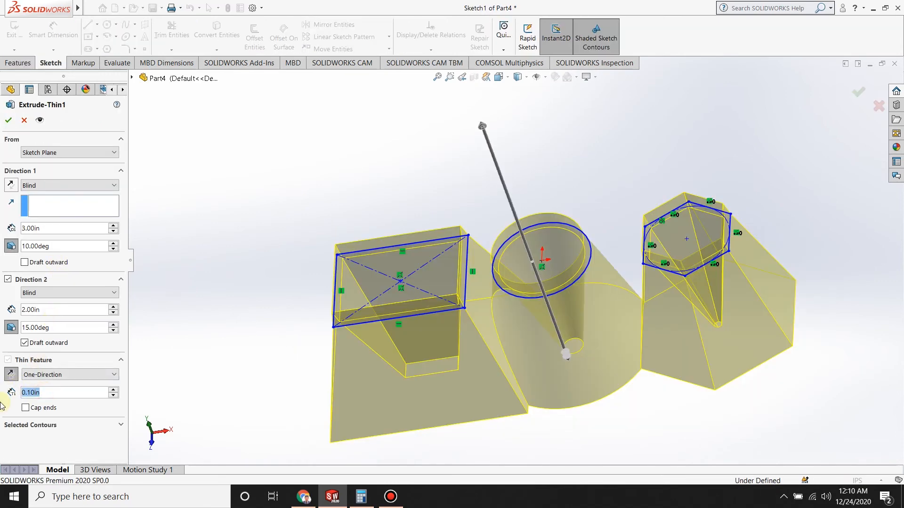
text(1)
key(Return)
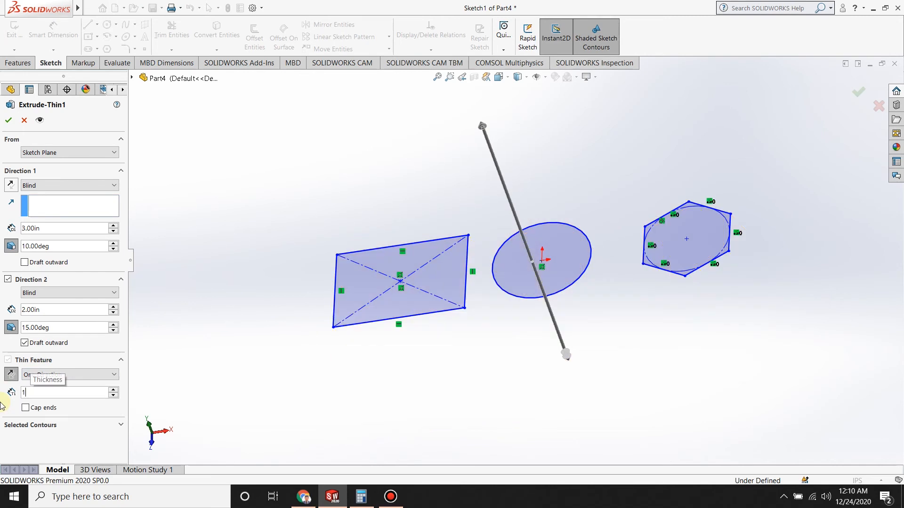
text(0.10in)
key(Return)
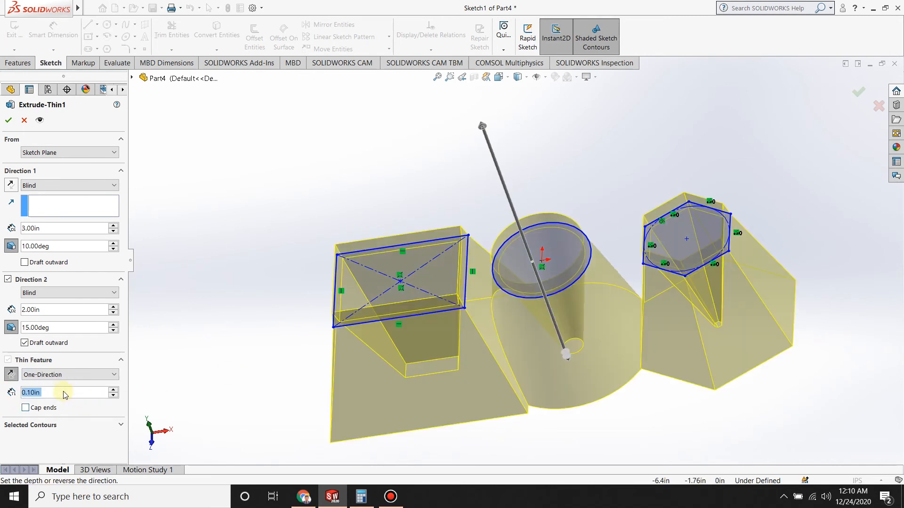
- Set the thin feature's wall thickness to 0.05 in and turn on Cap ends
text(0.05)
key(Return)
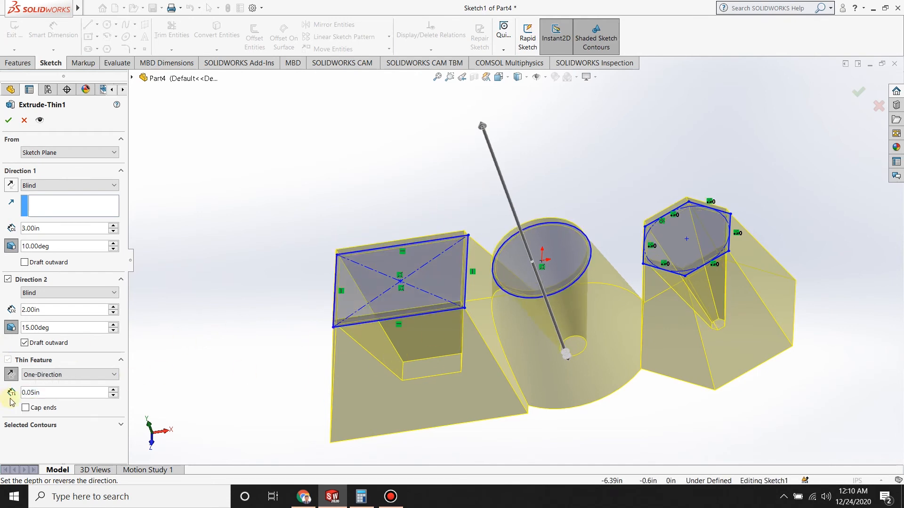
click(25, 409)
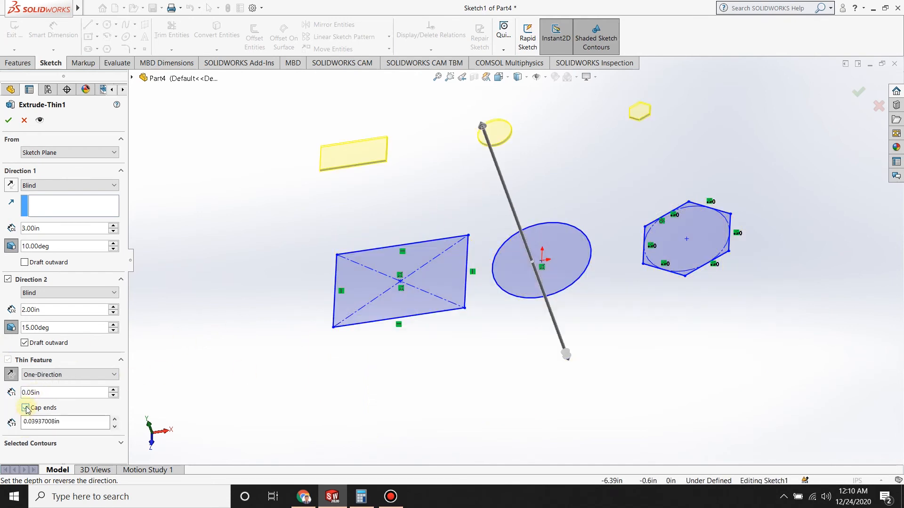
- Toggle Cap ends on the thin extrusion, leave it off, and flip the wall thickness to the other side of the profiles
click(26, 408)
click(26, 408)
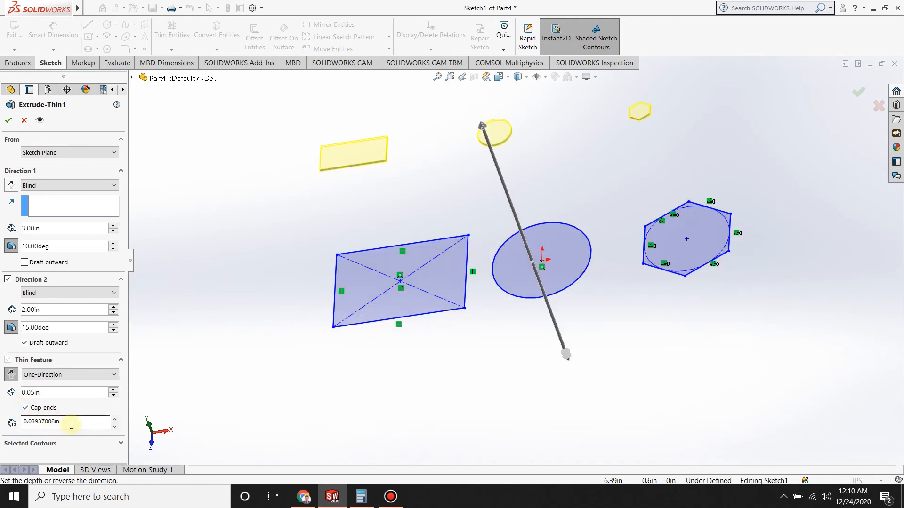
click(26, 408)
click(12, 375)
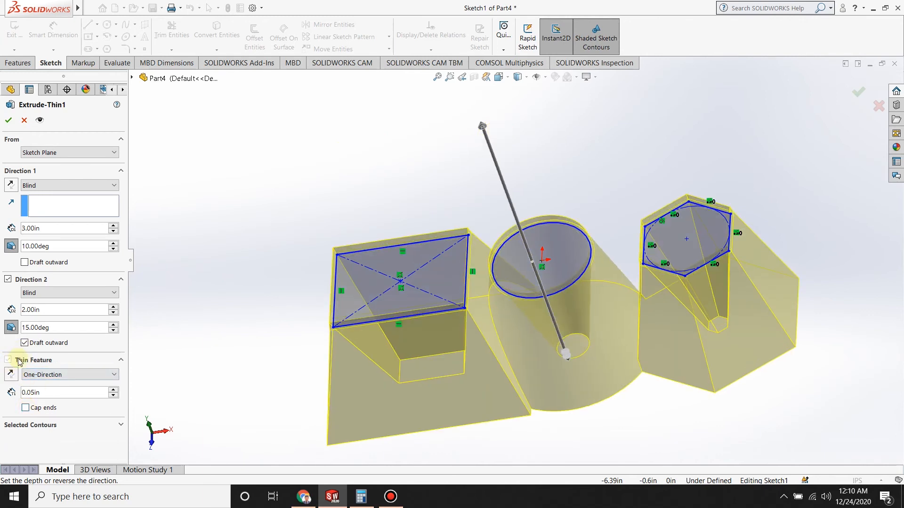
- Activate contour selection for the thin extrusion and reverse its wall direction again
click(37, 361)
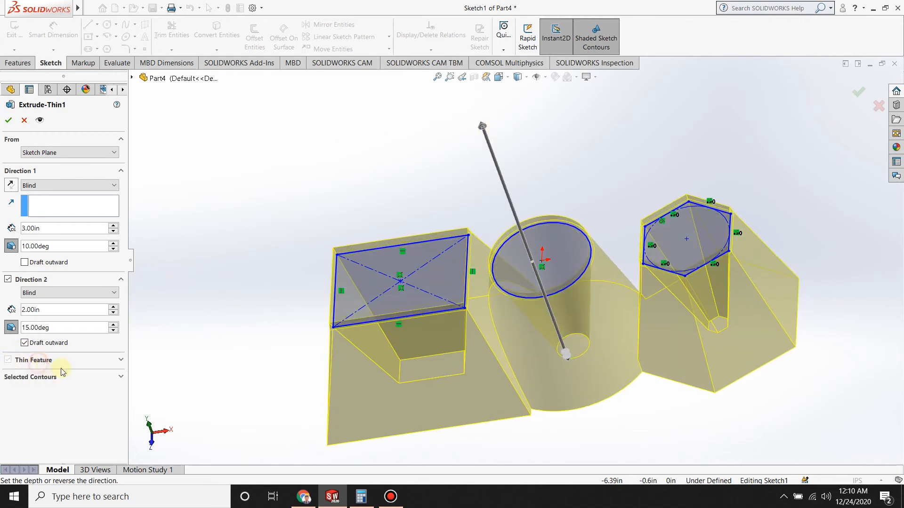
click(110, 376)
click(95, 361)
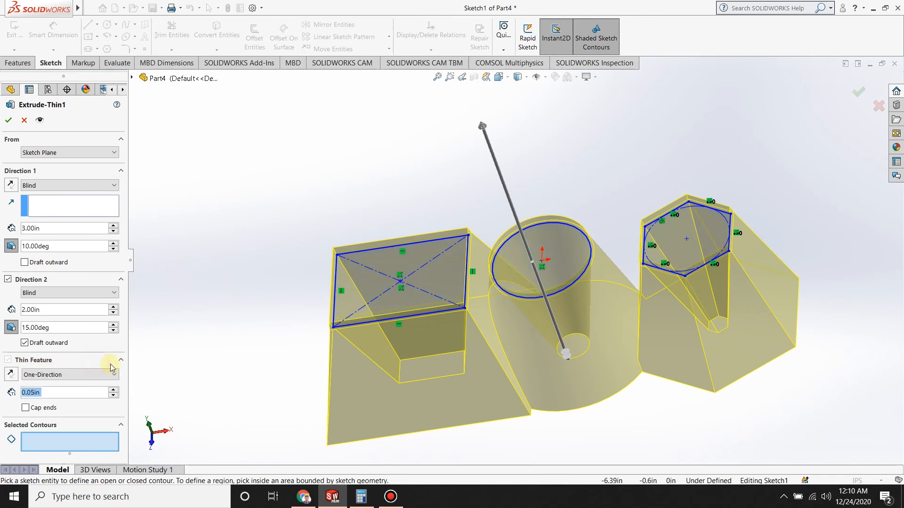
click(11, 374)
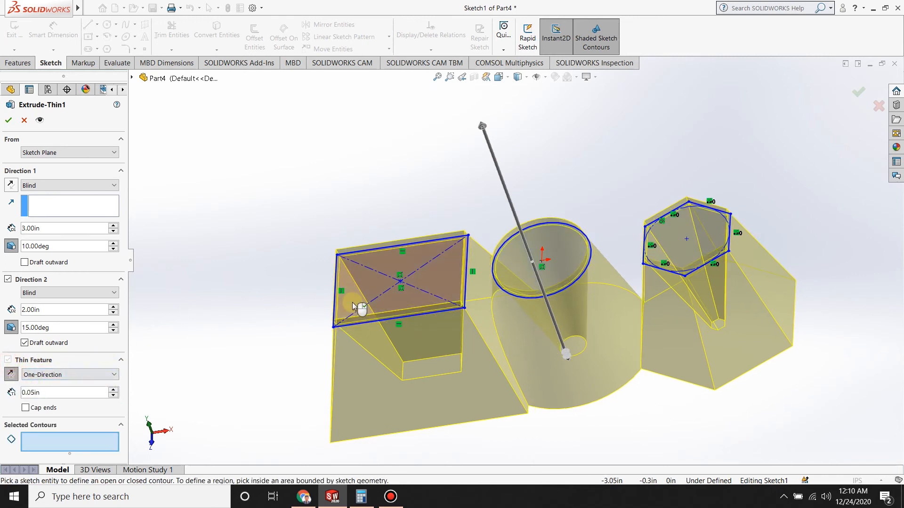
- Discard the edits to the thin extrusion and undo the feature's creation
click(24, 120)
click(226, 227)
key(ctrl+z)
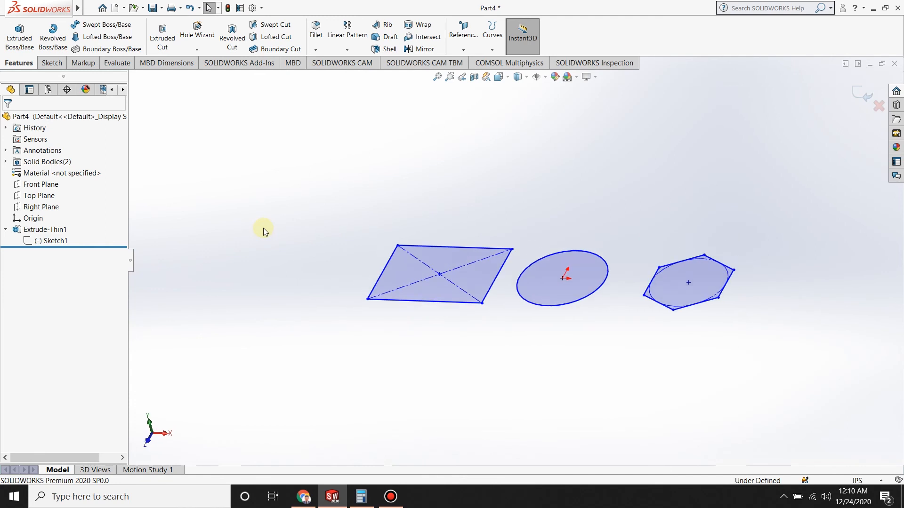
- Start a new boss extrusion of the sketch, Blind 3 in in Direction 1 and Blind 2 in in Direction 2
click(18, 63)
click(18, 37)
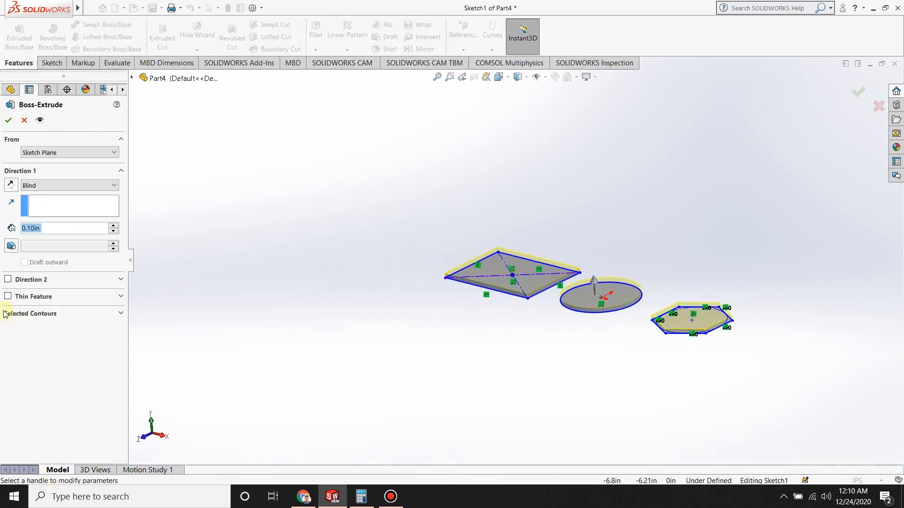
text(3)
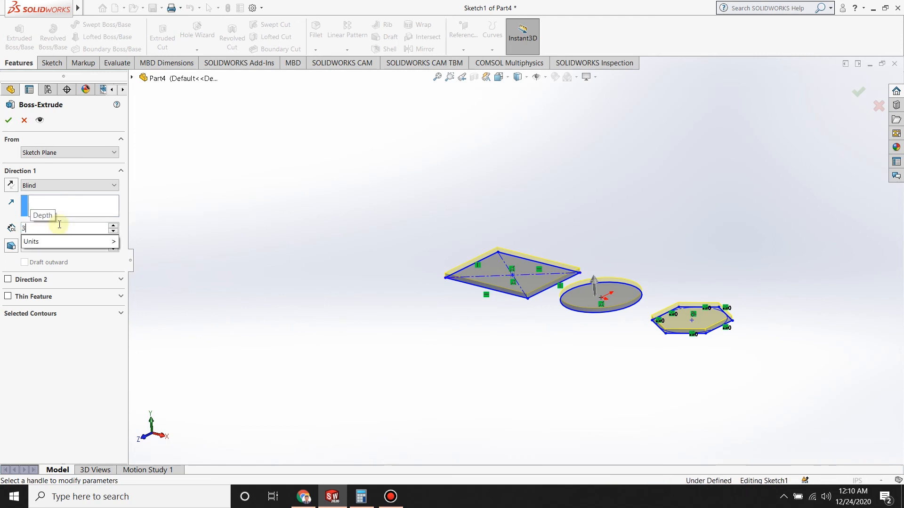
key(Return)
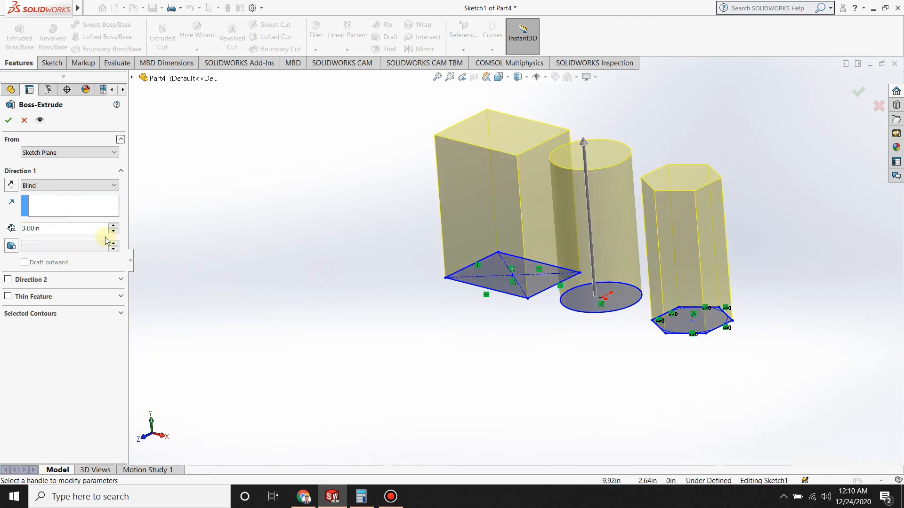
click(7, 279)
text(2)
key(Return)
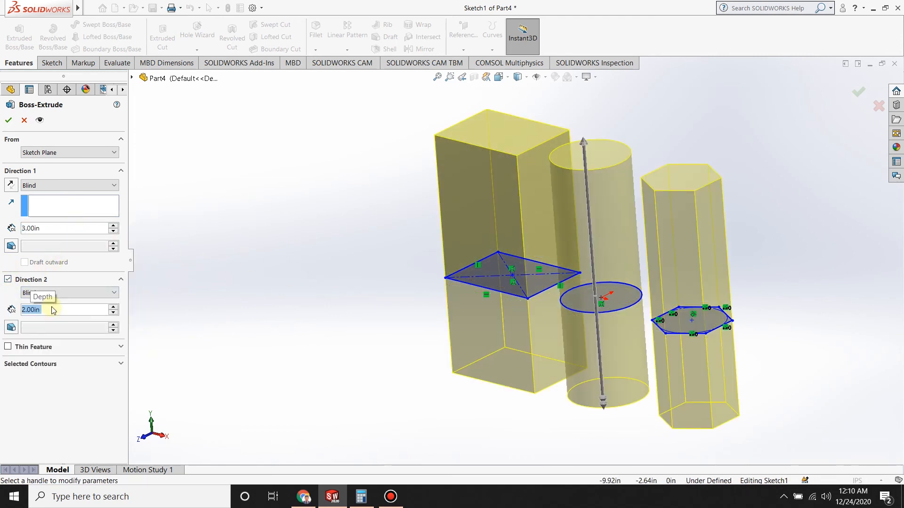
- Add a 15-degree inward draft to Direction 1 and try the Thin Feature option, turning it off again
click(12, 246)
text(15)
key(Return)
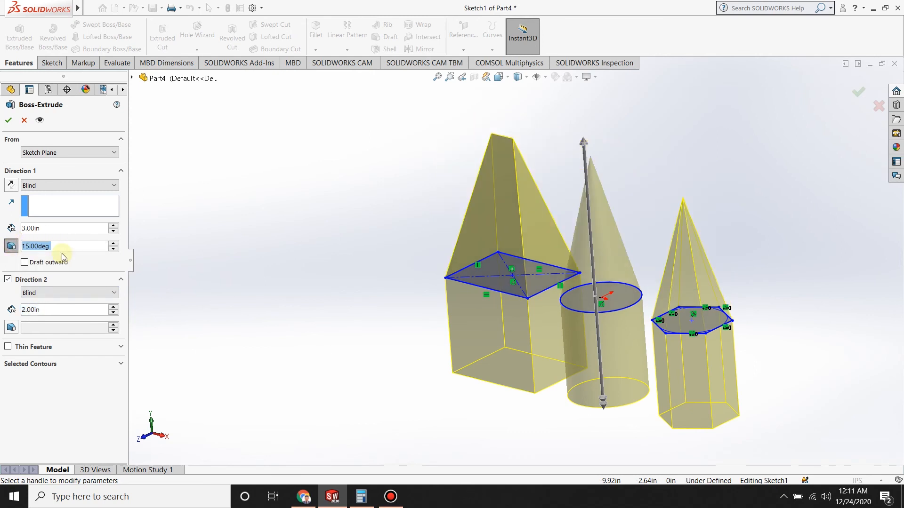
click(8, 346)
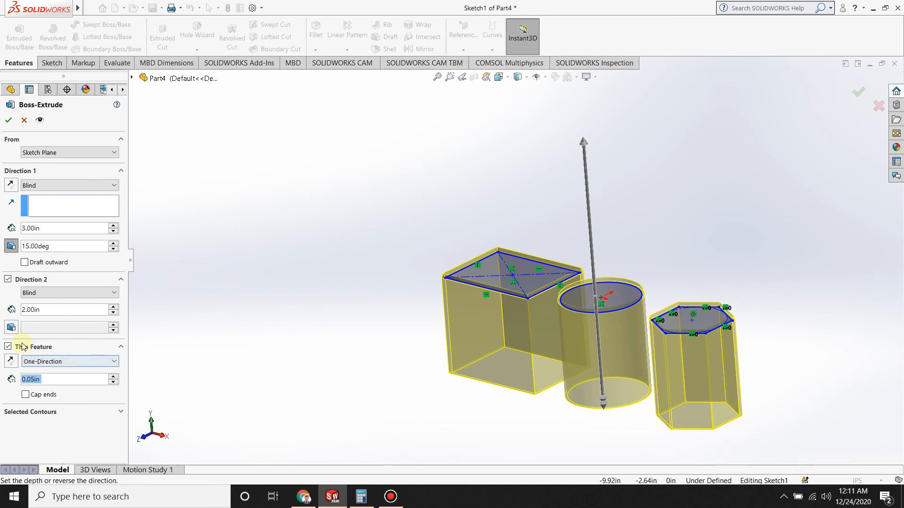
click(8, 347)
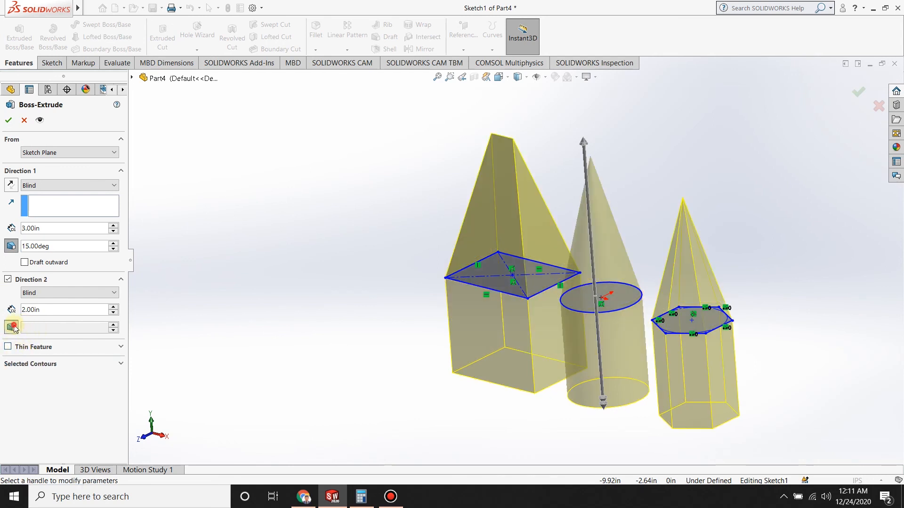
- Add a 15-degree outward draft to Direction 2 and accept the extrusion
click(11, 327)
text(15)
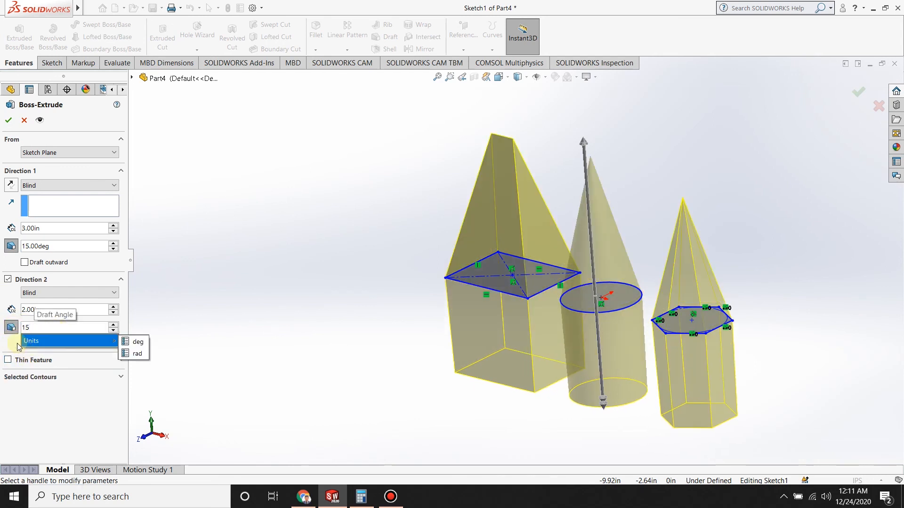
click(34, 345)
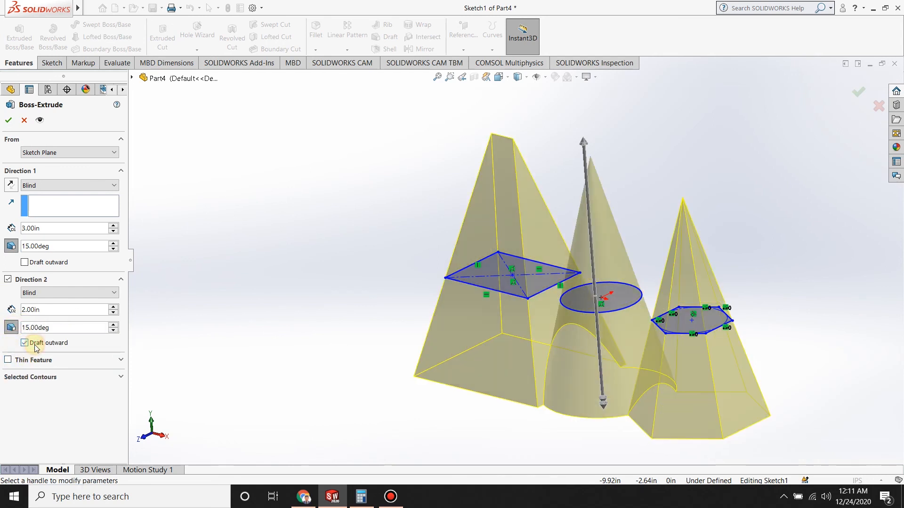
click(8, 120)
- Examine the drafted rectangular, circular and hexagonal solids from several sides
mouse_move(421, 227)
middle_down()
mouse_move(488, 414)
mouse_move(565, 377)
mouse_move(640, 306)
mouse_move(708, 234)
mouse_move(792, 103)
mouse_move(720, 344)
mouse_move(704, 295)
middle_up()
middle_drag(728, 216, 445, 320)
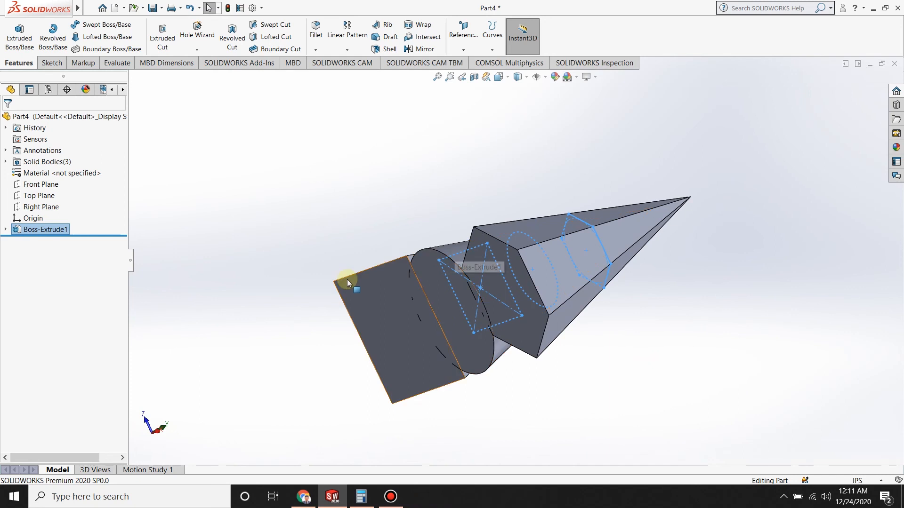
middle_drag(674, 197, 609, 217)
scroll(609, 217, down, 3)
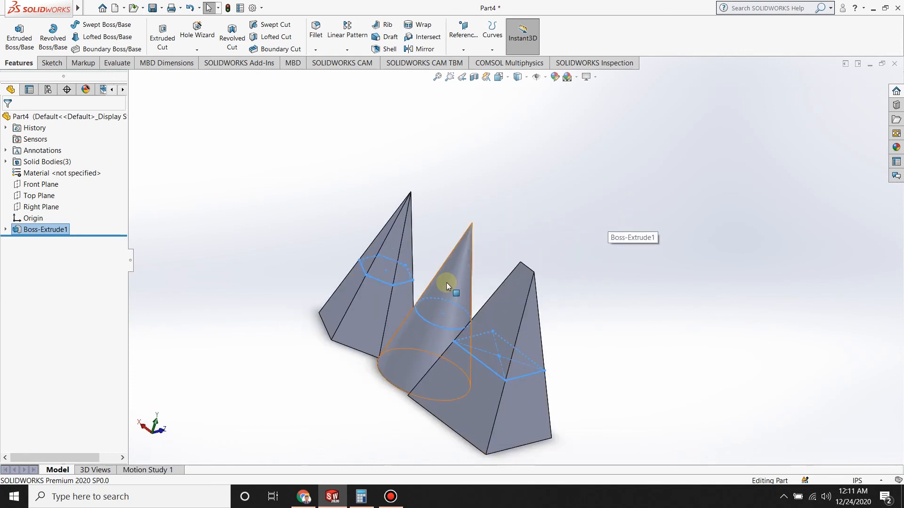